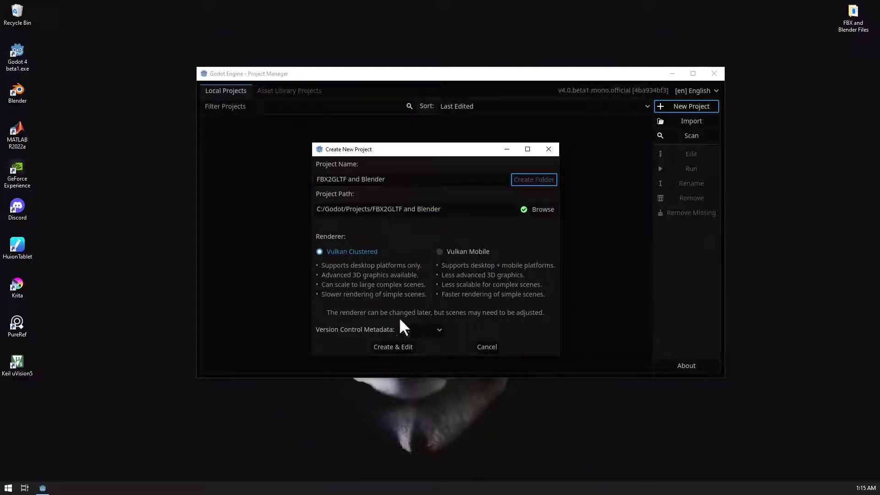
Set Version Control Metadata to None, then create the 'FBX2GLTF and Blender' project and open it for editing
{"action": "left_click", "coordinate": [406, 331]}
{"action": "left_click", "coordinate": [413, 345]}
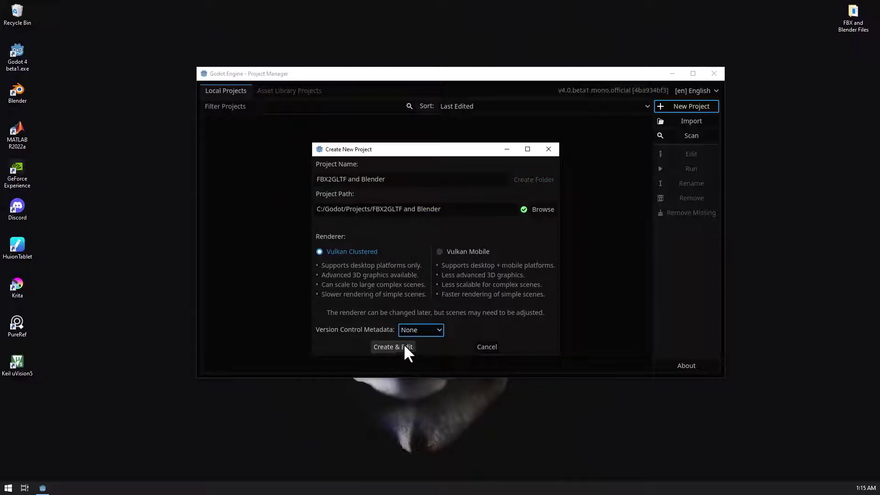
{"action": "left_click", "coordinate": [405, 347]}
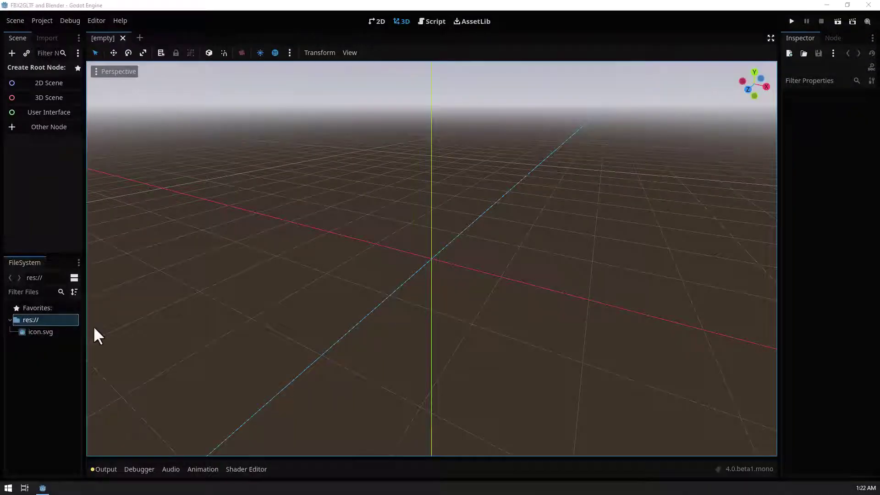
Check the Output log for the missing Blender and FBX2glTF path warnings, then return to the editor
{"action": "left_click", "coordinate": [108, 468]}
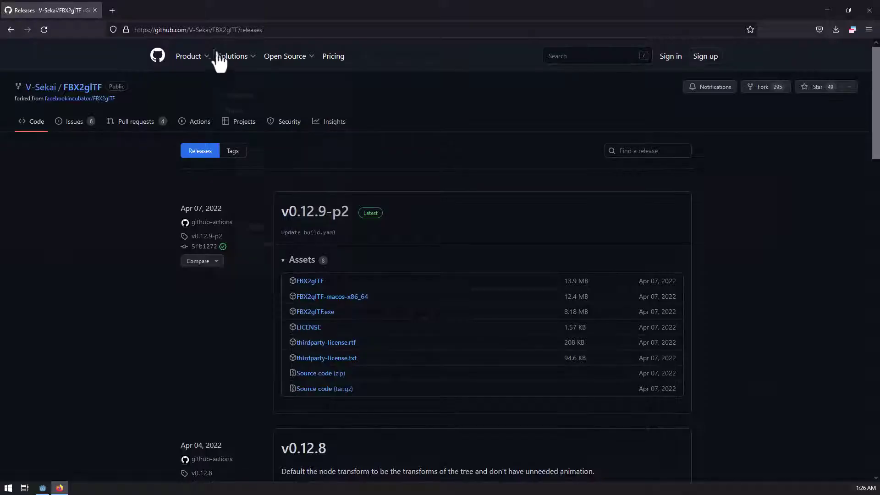
{"action": "mouse_move", "coordinate": [233, 56]}
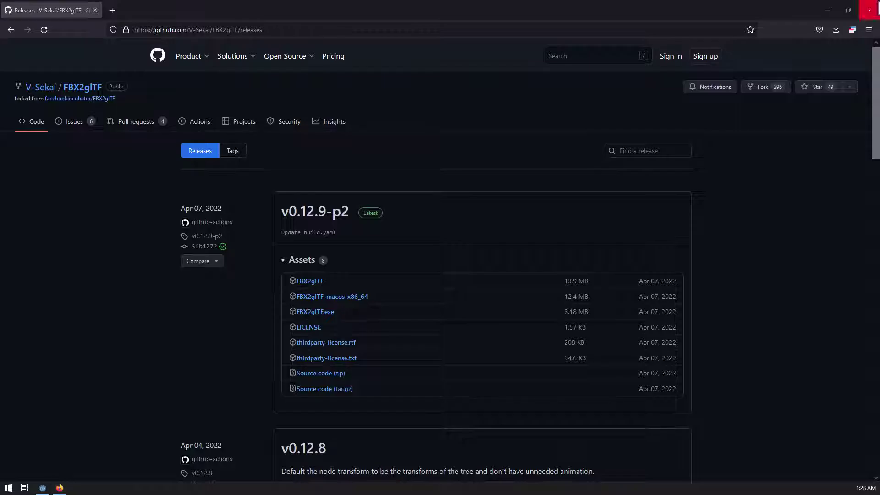
{"action": "left_click", "coordinate": [827, 15]}
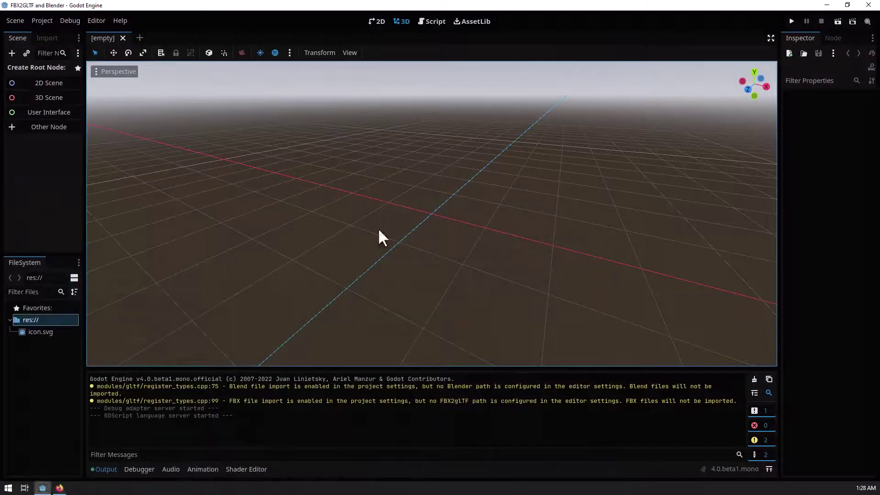
Open Editor Settings at FileSystem > Import to show the empty Blender 3 and FBX2glTF path fields
{"action": "left_click", "coordinate": [98, 21]}
{"action": "left_click", "coordinate": [112, 35]}
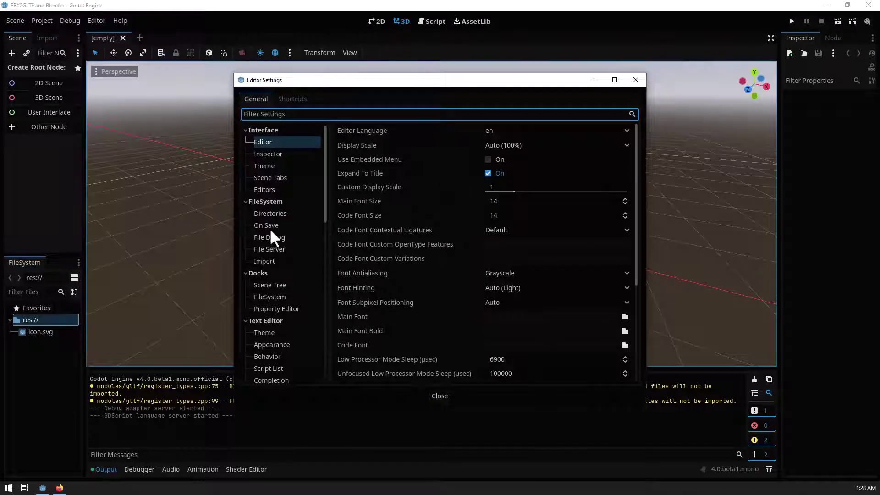
{"action": "left_click", "coordinate": [266, 201]}
{"action": "left_click", "coordinate": [265, 261]}
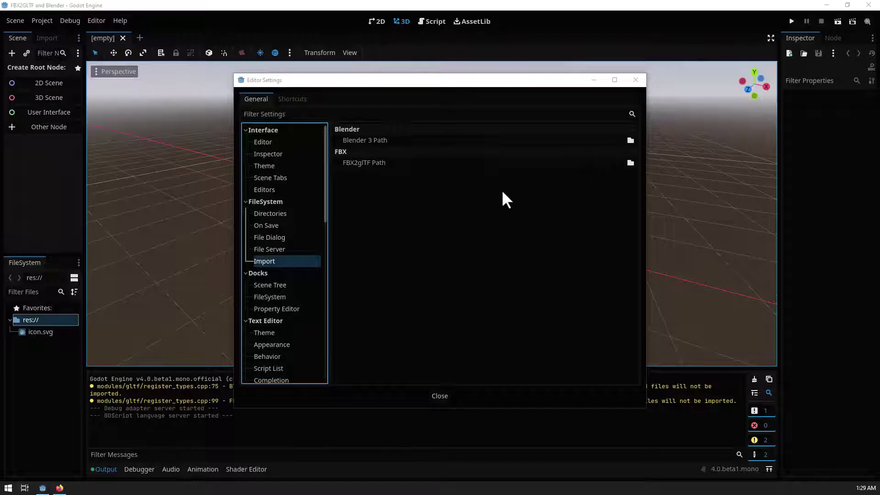
{"action": "left_click", "coordinate": [9, 488]}
Find Blender's install folder and copy its path, C:\Program Files\Blender Foundation\Blender 3.2
{"action": "type", "text": "blender"}
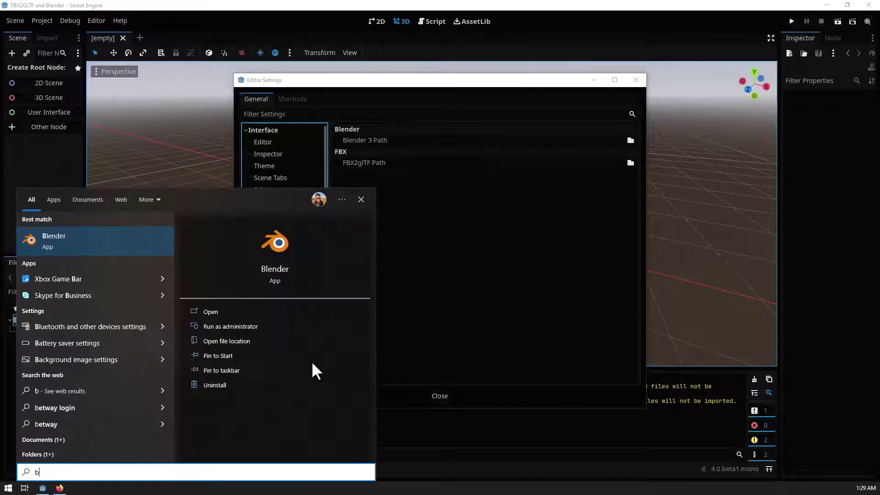
{"action": "left_click", "coordinate": [228, 337]}
{"action": "left_click", "coordinate": [224, 155]}
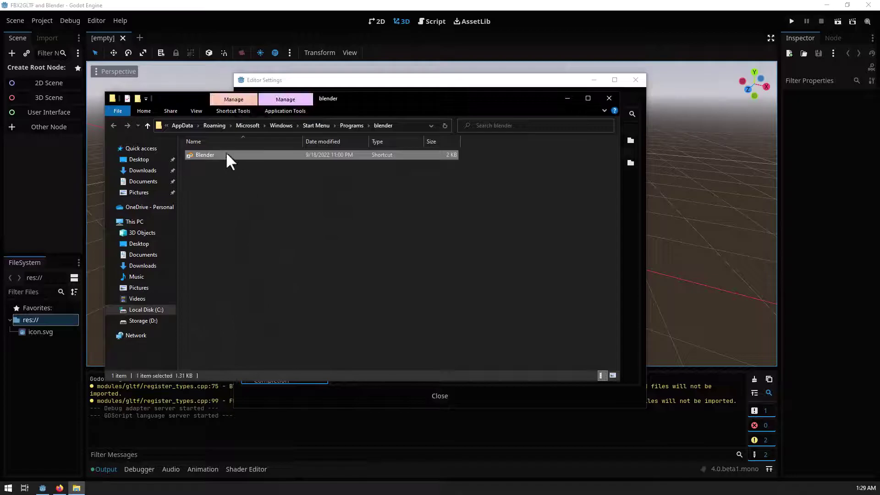
{"action": "right_click", "coordinate": [219, 154]}
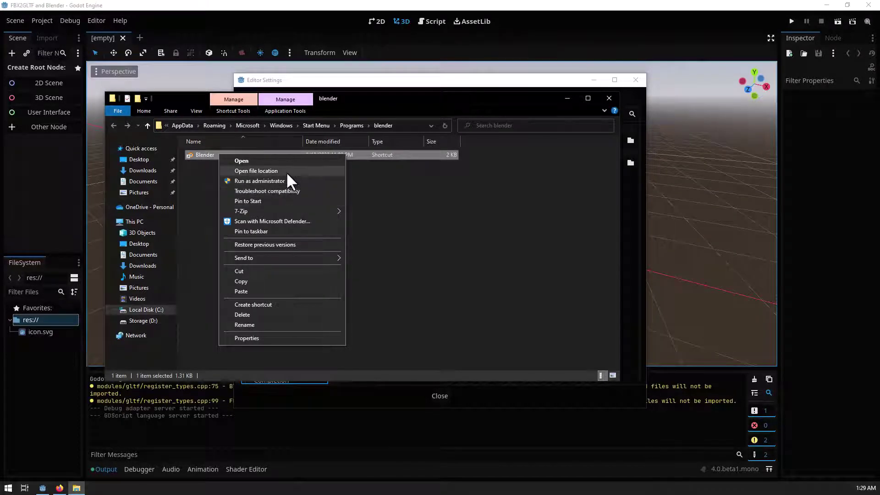
{"action": "left_click", "coordinate": [286, 172]}
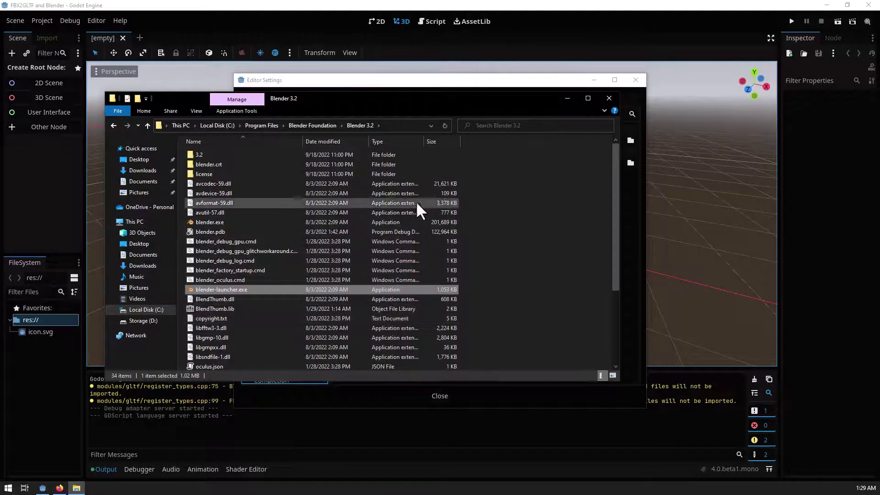
{"action": "left_click", "coordinate": [394, 123]}
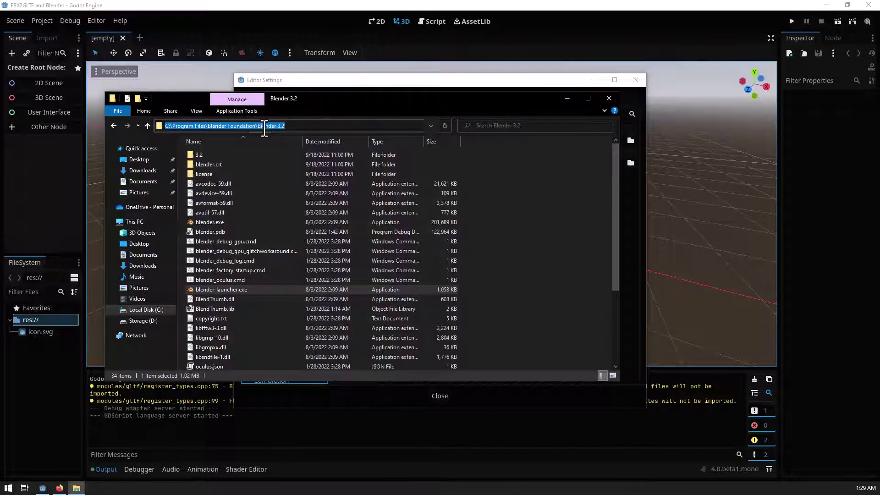
{"action": "right_click", "coordinate": [265, 127]}
{"action": "left_click", "coordinate": [293, 159]}
{"action": "left_click", "coordinate": [608, 97]}
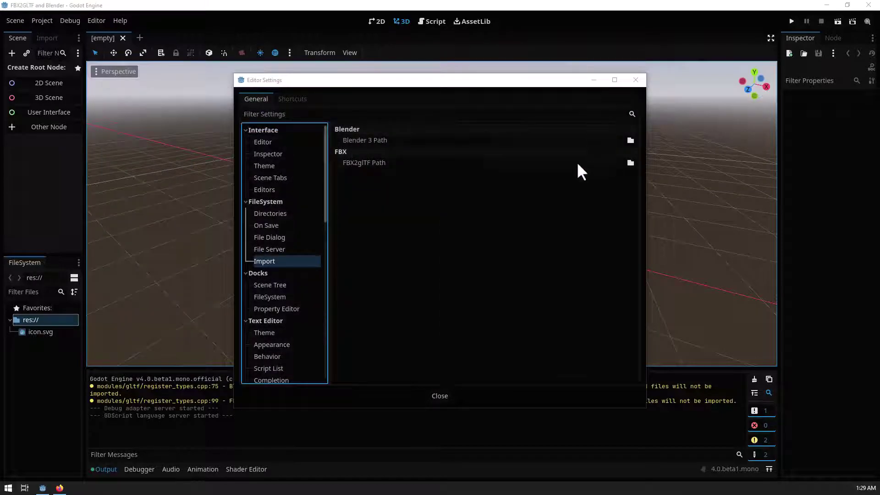
Set Blender 3 Path to C:/Program Files/Blender Foundation/Blender 3.2 using the copied folder path
{"action": "left_click", "coordinate": [629, 141]}
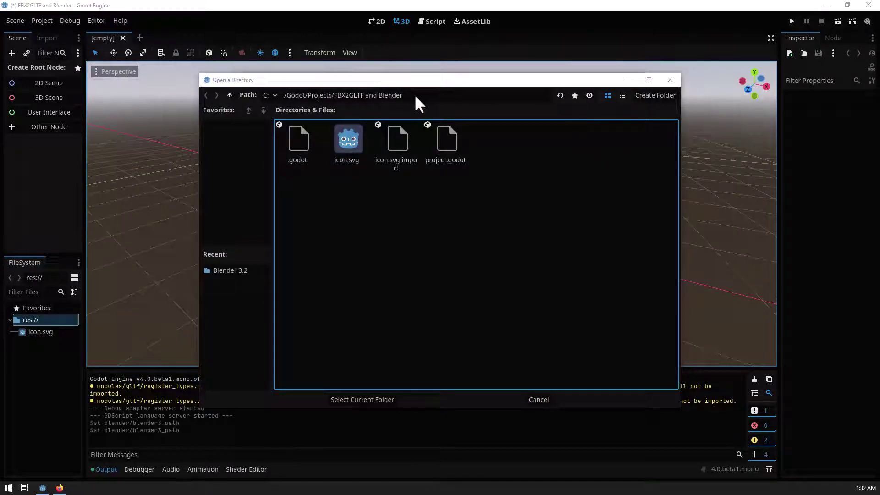
{"action": "left_click", "coordinate": [414, 95]}
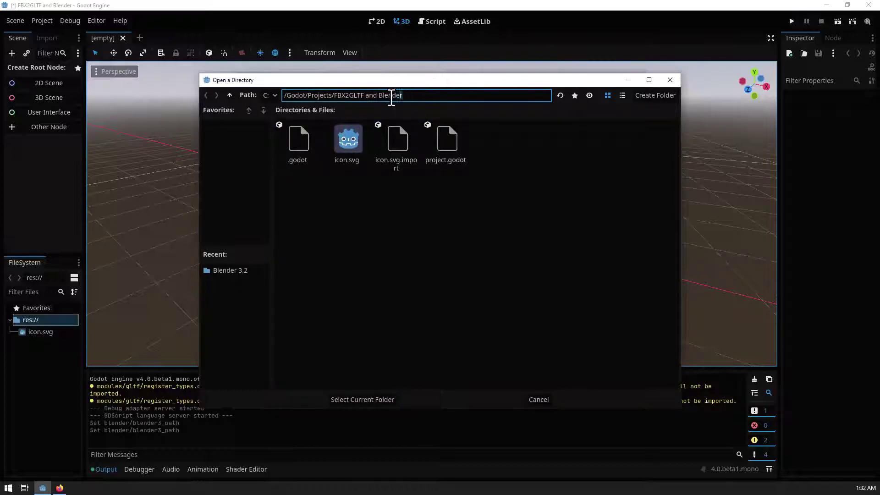
{"action": "key", "text": "ctrl+a"}
{"action": "key", "text": "ctrl+v"}
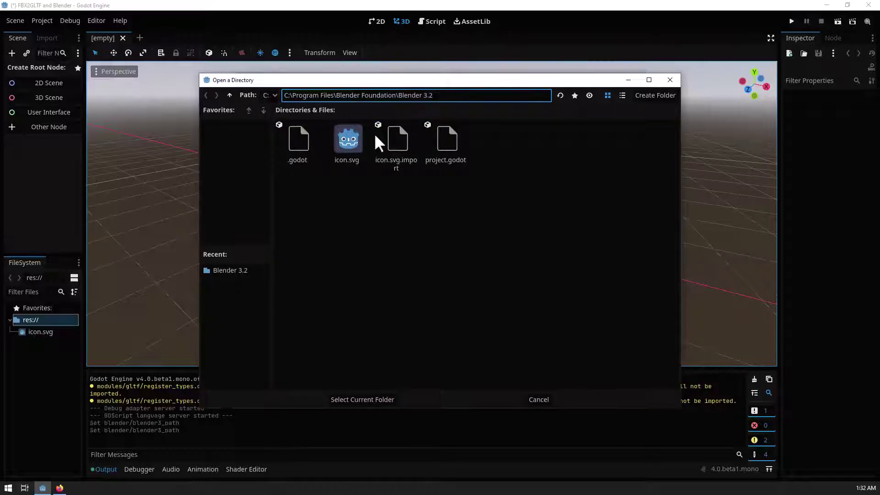
{"action": "key", "text": "Return"}
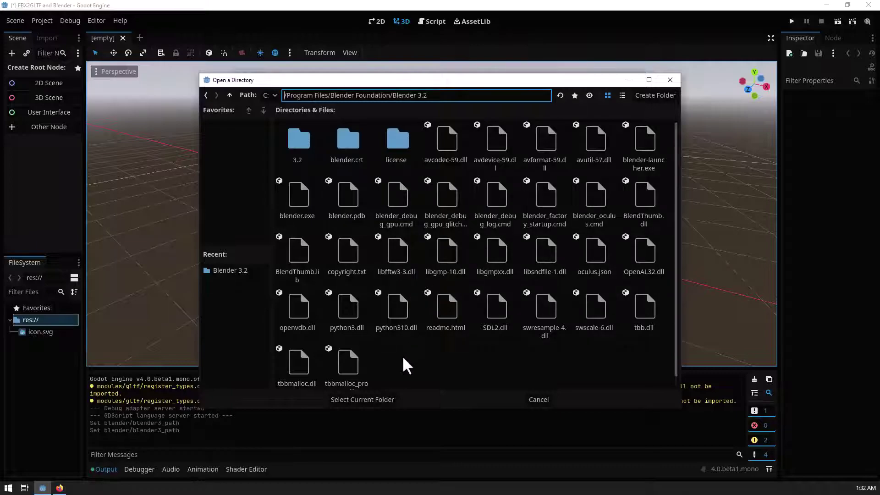
{"action": "left_click", "coordinate": [378, 400]}
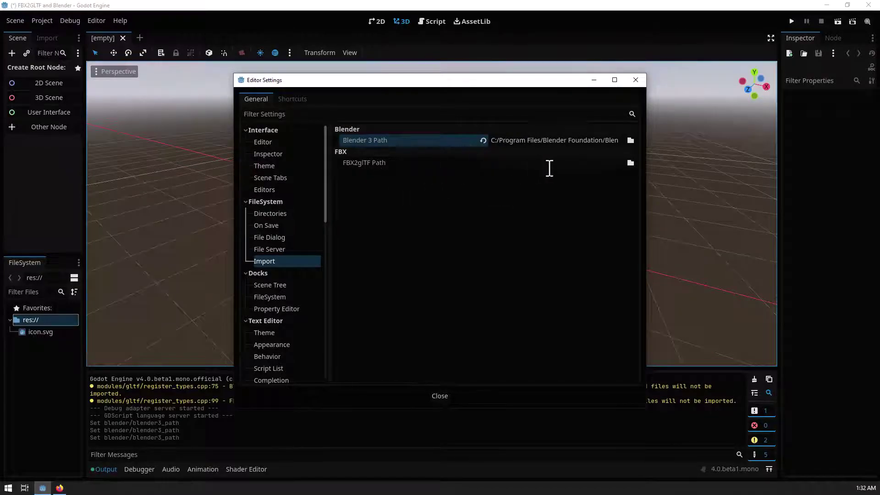
From the FBX2glTF Path file dialog, open the C:\Godot folder in Windows Explorer
{"action": "left_click", "coordinate": [630, 163]}
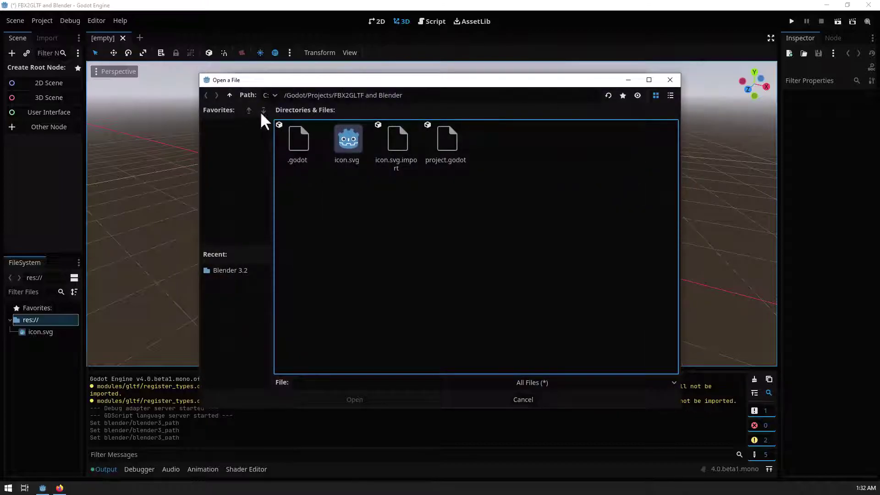
{"action": "left_click", "coordinate": [230, 95]}
{"action": "left_click", "coordinate": [230, 96]}
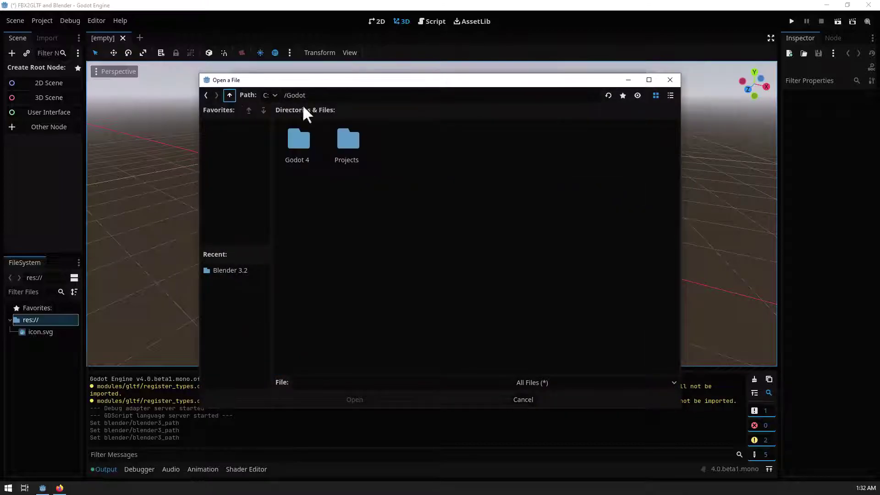
{"action": "right_click", "coordinate": [357, 203]}
{"action": "left_click", "coordinate": [391, 227]}
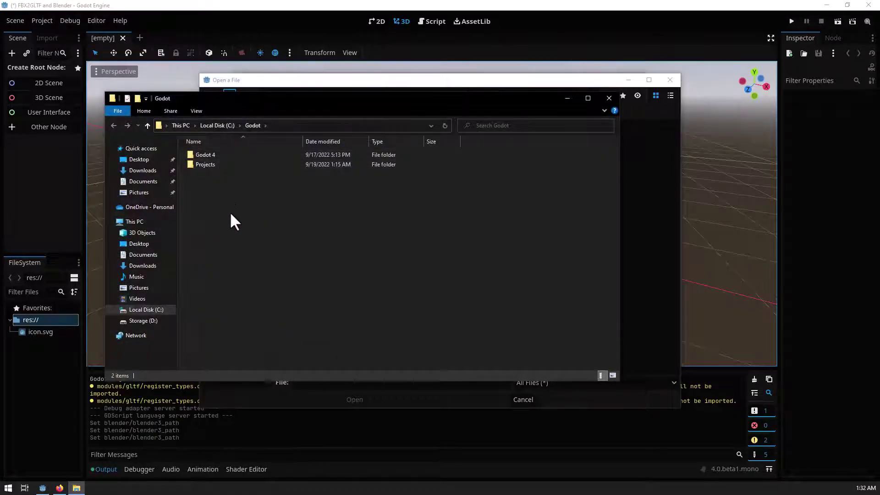
Create a new folder named FBX2gLFT inside C:\Godot
{"action": "right_click", "coordinate": [231, 211]}
{"action": "mouse_move", "coordinate": [259, 332]}
{"action": "left_click", "coordinate": [355, 333]}
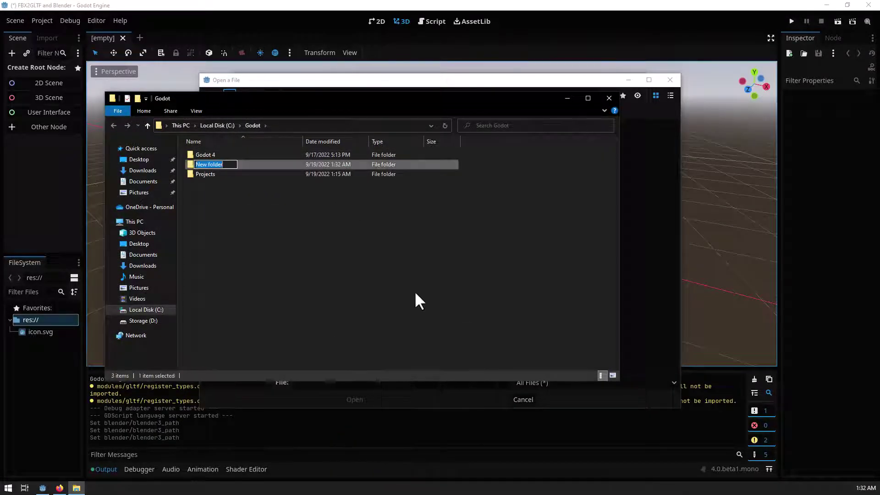
{"action": "type", "text": "FBX2GL"}
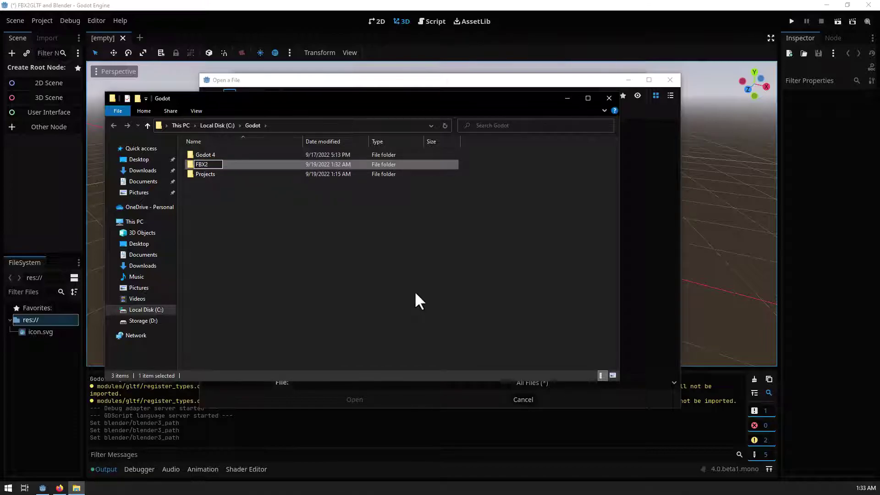
{"action": "key", "text": "BackSpace"}
{"action": "key", "text": "BackSpace"}
{"action": "key", "text": "Return"}
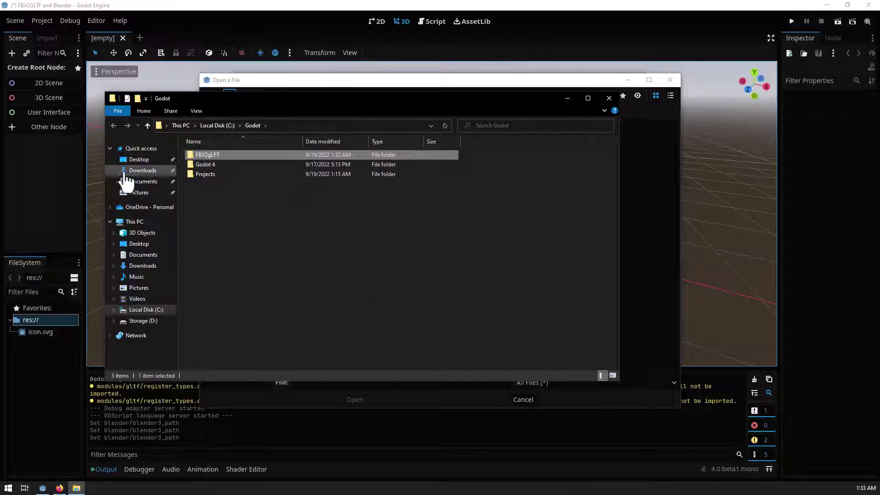
Copy the FBX2glTF program from the FBX and Blender Files folder
{"action": "left_click", "coordinate": [138, 159]}
{"action": "double_click", "coordinate": [221, 156]}
{"action": "right_click", "coordinate": [212, 165]}
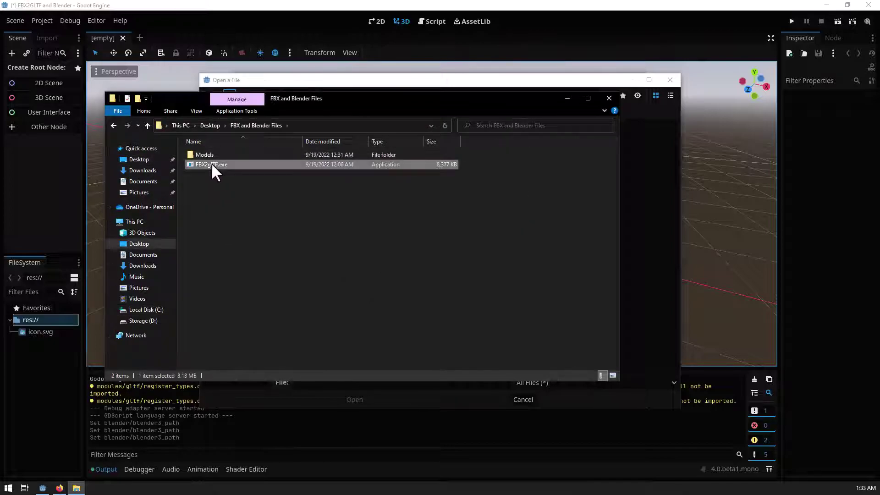
{"action": "left_click", "coordinate": [238, 301]}
Paste FBX2glTF into C:\Godot\FBX2gLFT and return to Godot's file dialog
{"action": "left_click", "coordinate": [138, 223]}
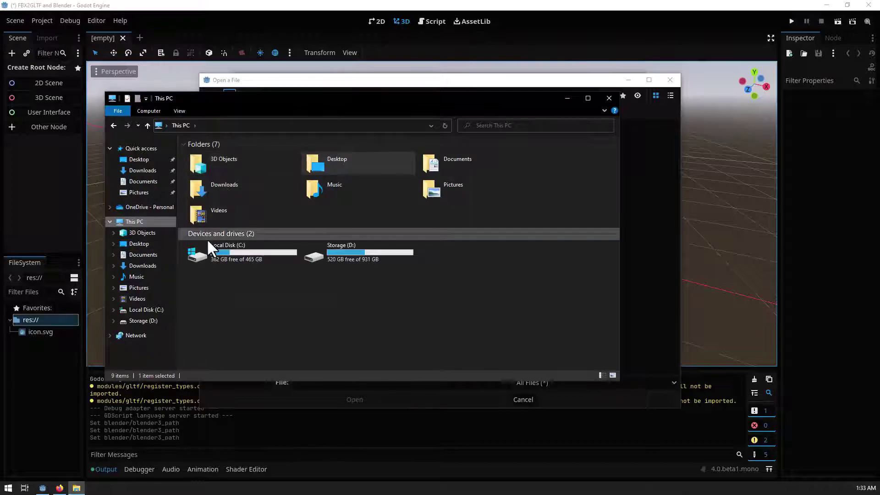
{"action": "double_click", "coordinate": [217, 259]}
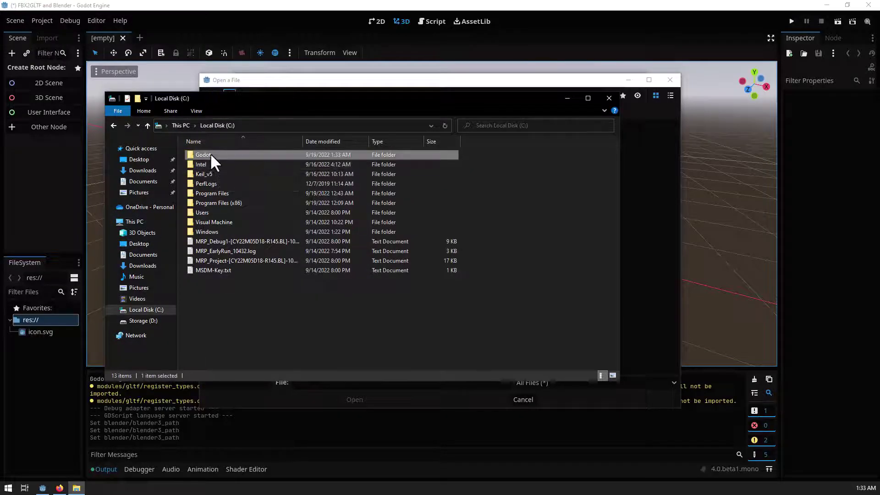
{"action": "double_click", "coordinate": [210, 155]}
{"action": "left_click", "coordinate": [208, 154]}
{"action": "double_click", "coordinate": [207, 155]}
{"action": "right_click", "coordinate": [237, 177]}
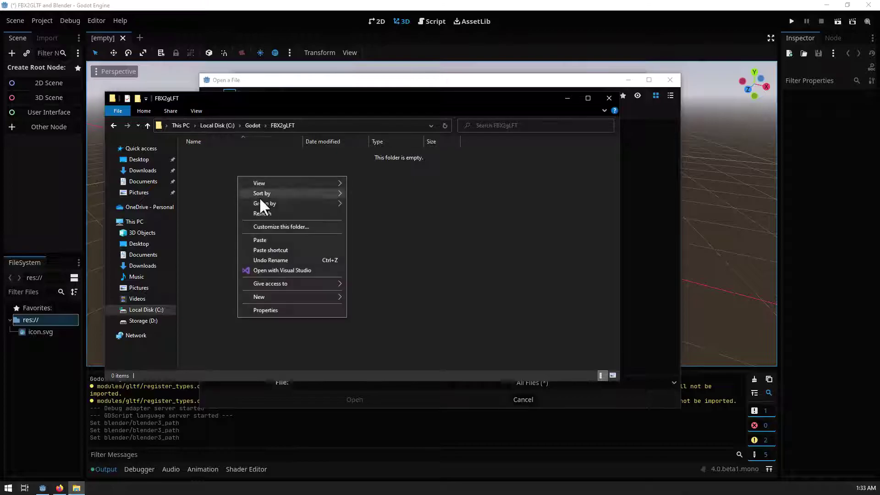
{"action": "left_click", "coordinate": [260, 236]}
{"action": "key", "text": "alt+Tab"}
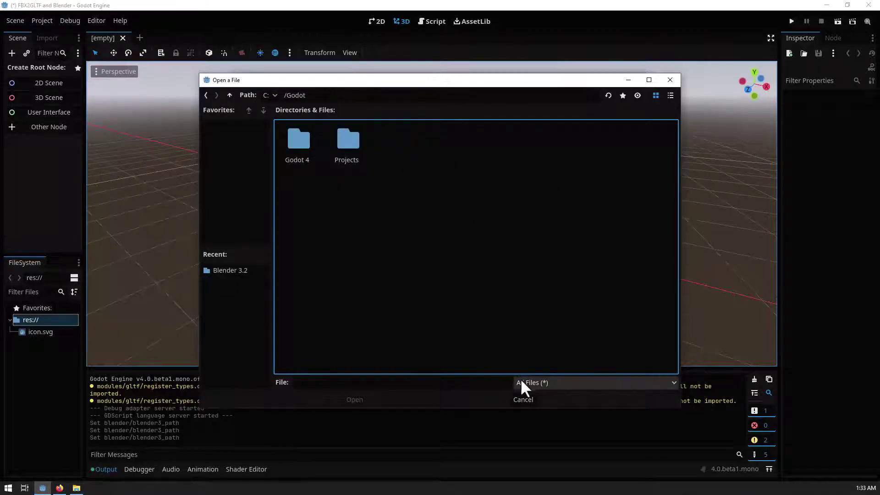
Set FBX2glTF Path to C:/Godot/FBX2gLFT/FBX2glTF.exe and close Editor Settings
{"action": "left_click", "coordinate": [523, 399]}
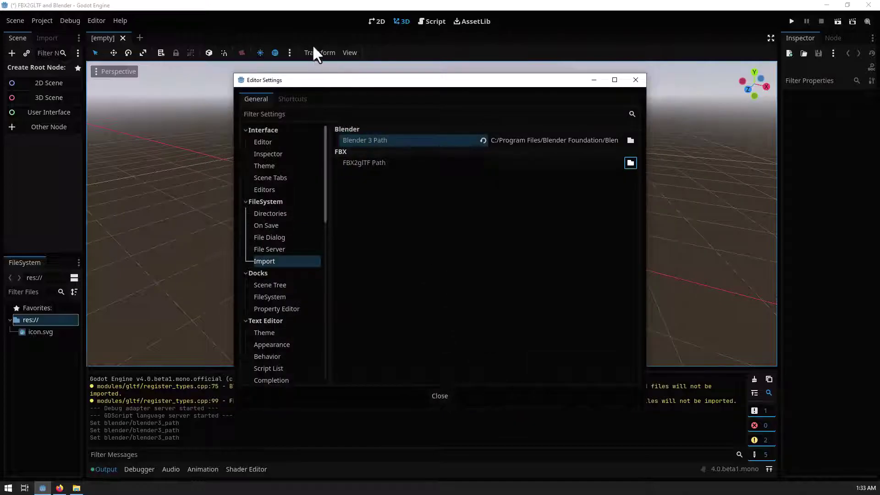
{"action": "left_click", "coordinate": [630, 163]}
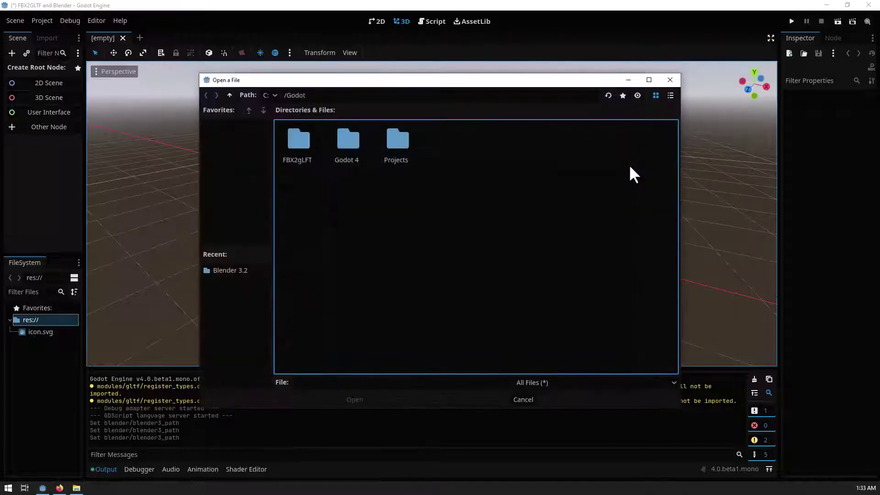
{"action": "double_click", "coordinate": [291, 139]}
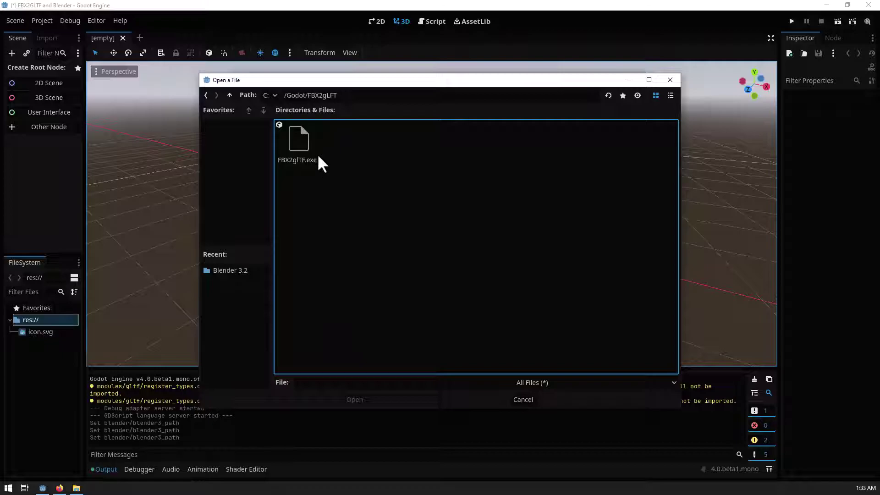
{"action": "left_click", "coordinate": [298, 139]}
{"action": "left_click", "coordinate": [351, 398]}
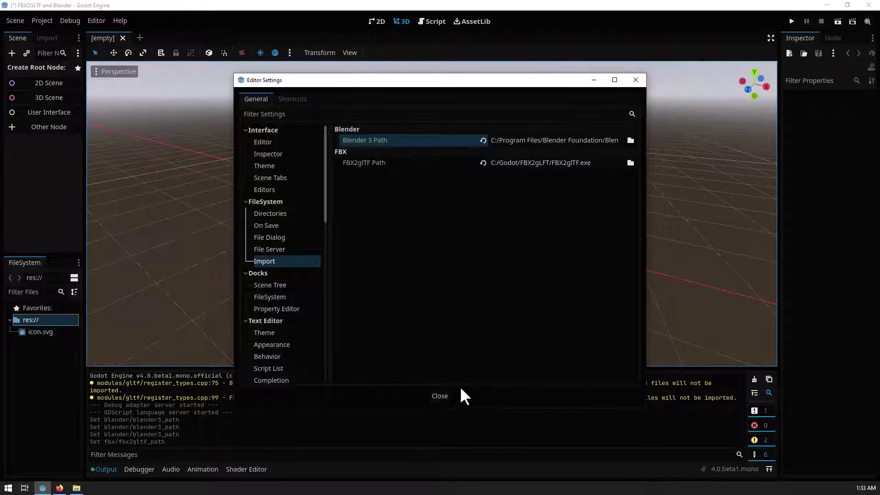
{"action": "left_click", "coordinate": [439, 397]}
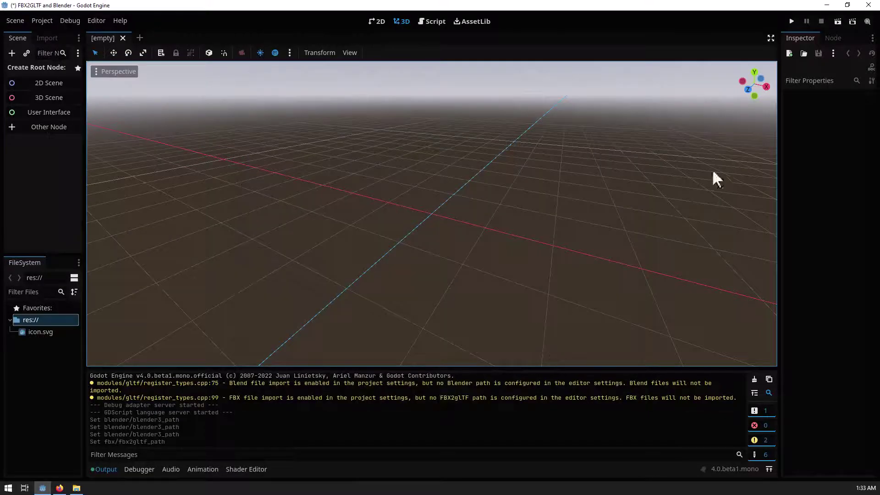
Quit Godot without saving, relaunch it into the FBX2GLTF and Blender project, and view the Output log
{"action": "left_click", "coordinate": [862, 6]}
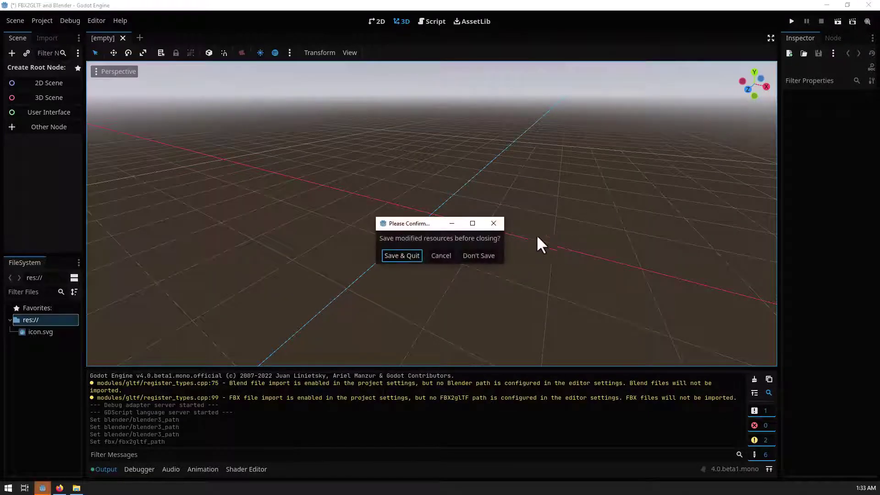
{"action": "left_click", "coordinate": [472, 256]}
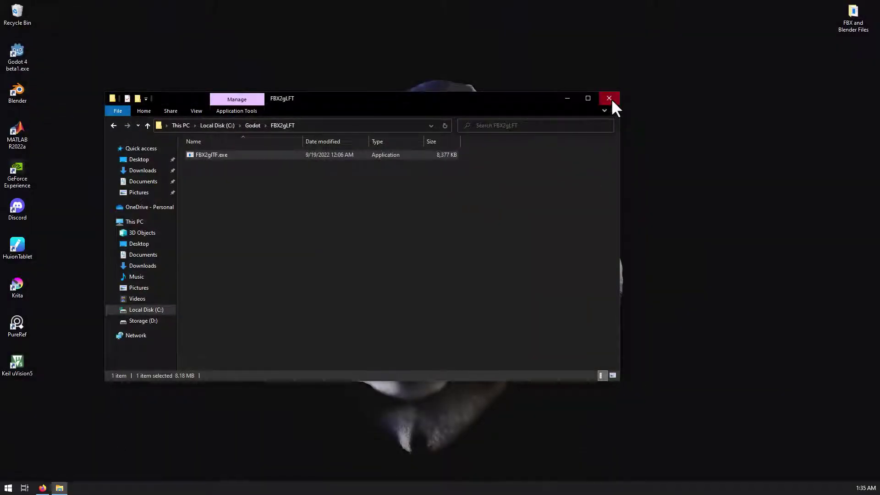
{"action": "left_click", "coordinate": [611, 98]}
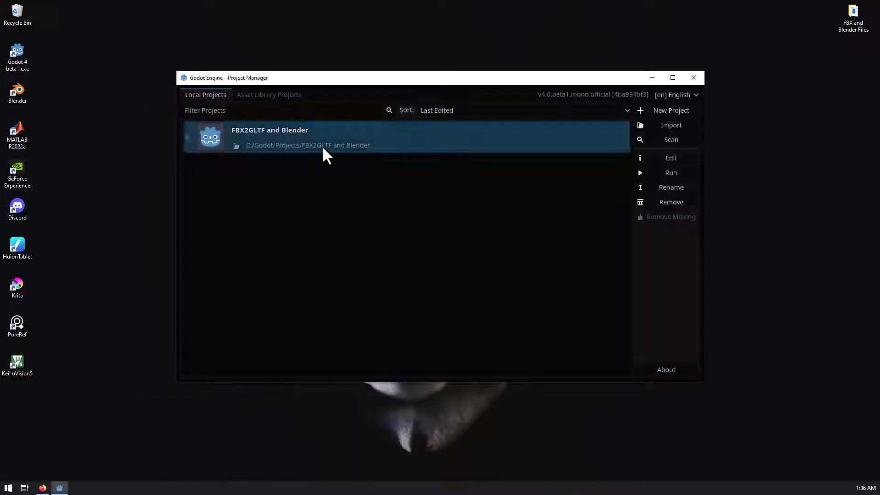
{"action": "double_click", "coordinate": [324, 153]}
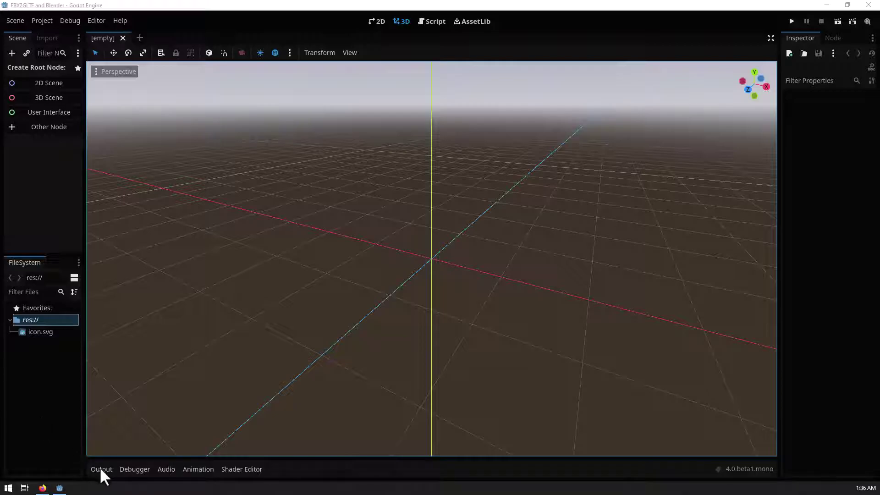
{"action": "left_click", "coordinate": [101, 468]}
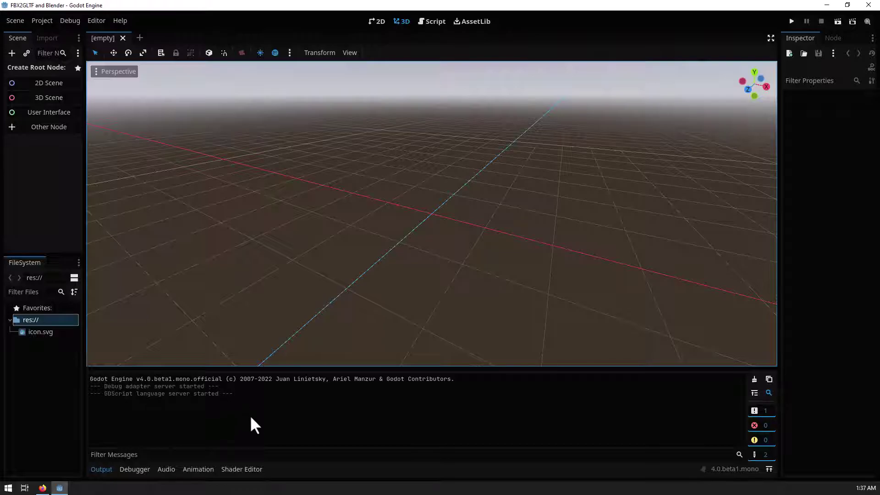
Create a 3D scene and rename its root node to World
{"action": "left_click", "coordinate": [55, 97]}
{"action": "double_click", "coordinate": [50, 69]}
{"action": "key", "text": "ctrl+a"}
{"action": "type", "text": "World"}
{"action": "key", "text": "Return"}
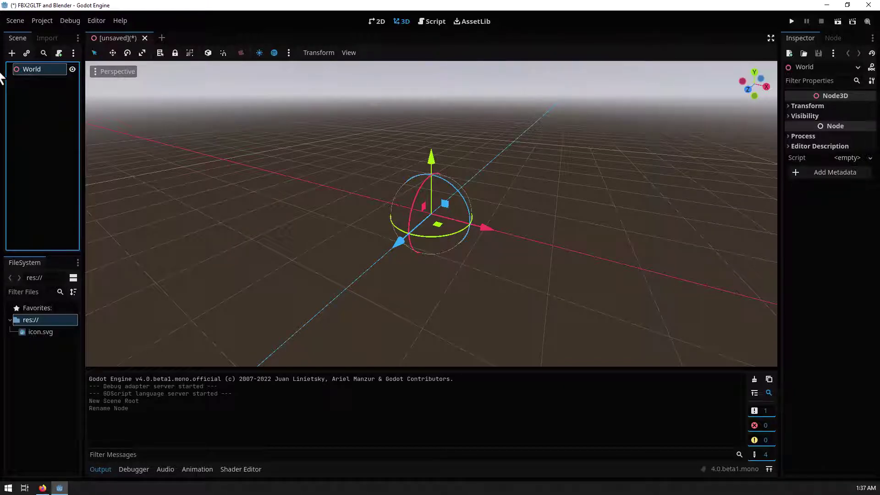
Save the scene as world.tscn in a new Scene folder, and add an Assets folder
{"action": "key", "text": "ctrl+s"}
{"action": "right_click", "coordinate": [375, 158]}
{"action": "left_click", "coordinate": [403, 161]}
{"action": "type", "text": "Scene"}
{"action": "key", "text": "Return"}
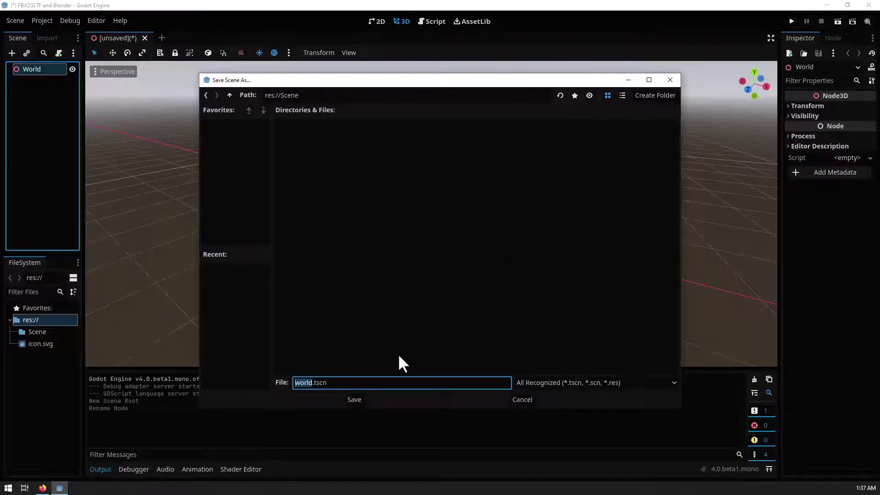
{"action": "left_click", "coordinate": [354, 399]}
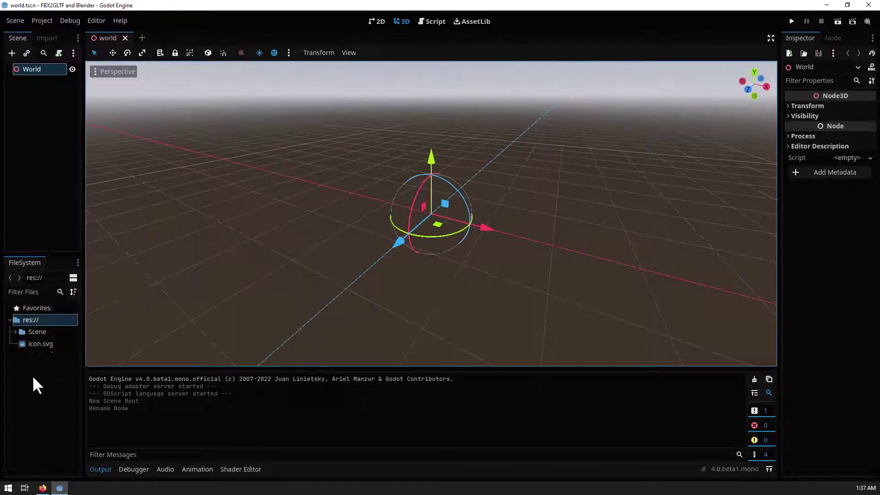
{"action": "type", "text": "Assets"}
{"action": "key", "text": "Return"}
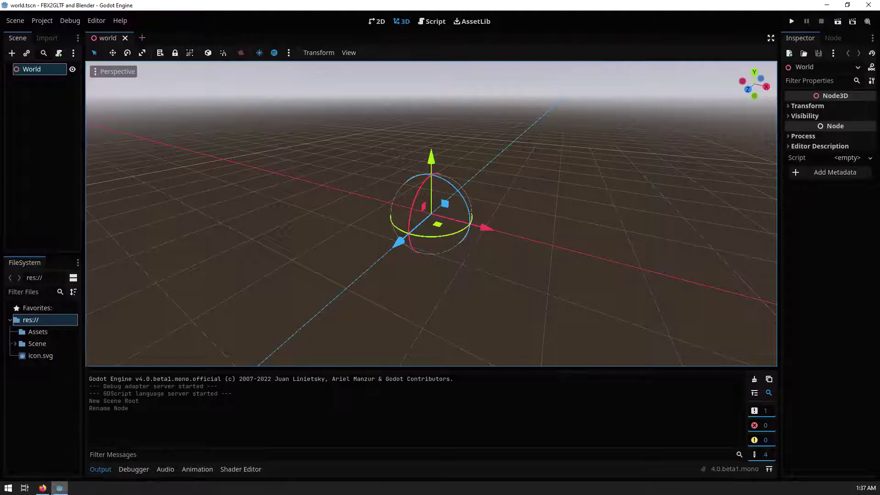
Open the project in File Explorer and browse to Desktop > FBX and Blender Files > Models
{"action": "right_click", "coordinate": [41, 374]}
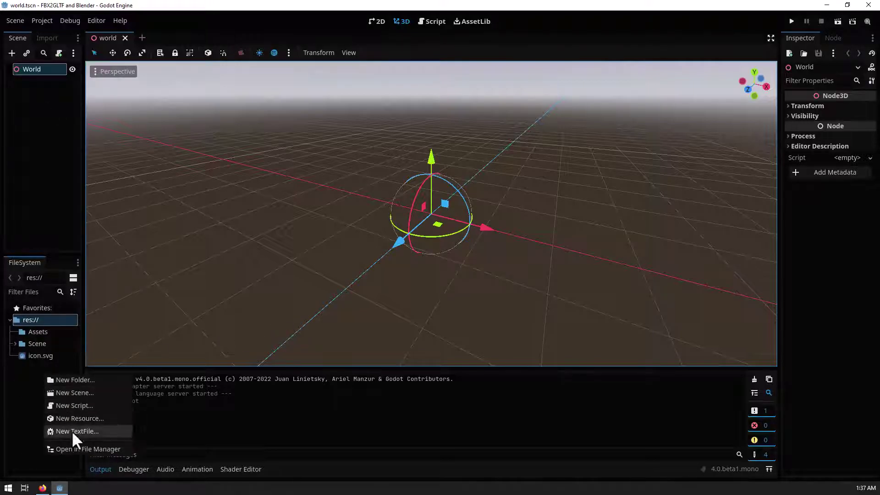
{"action": "left_click", "coordinate": [75, 449]}
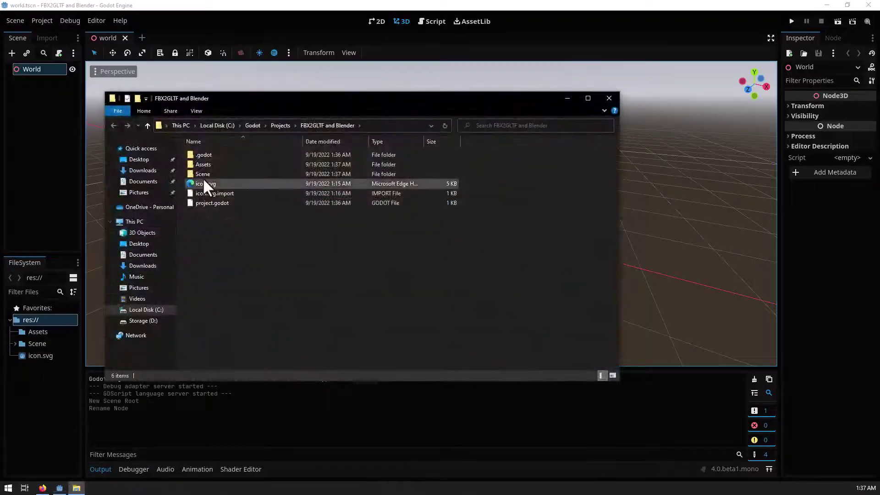
{"action": "left_click", "coordinate": [151, 160]}
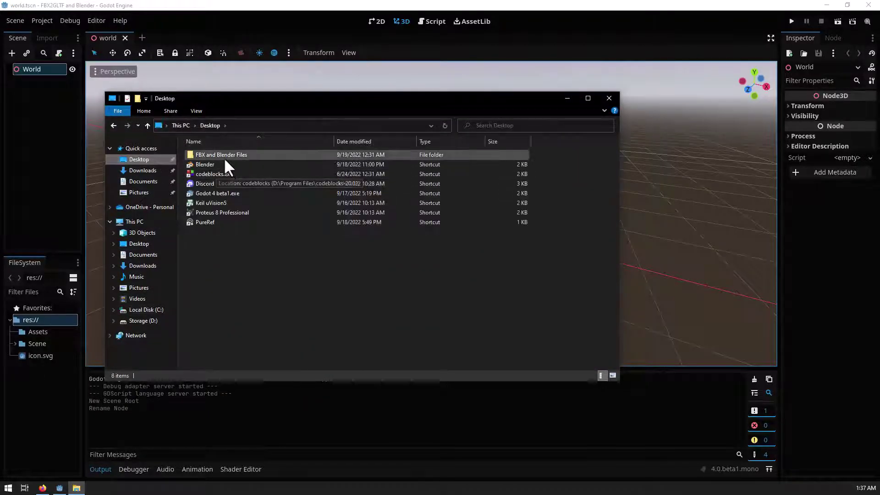
{"action": "double_click", "coordinate": [220, 154]}
{"action": "double_click", "coordinate": [200, 154]}
Drag viking_axe.blend and viking_axe.fbx into the project's Assets folder
{"action": "left_click_drag", "start_coordinate": [224, 217], "coordinate": [200, 162]}
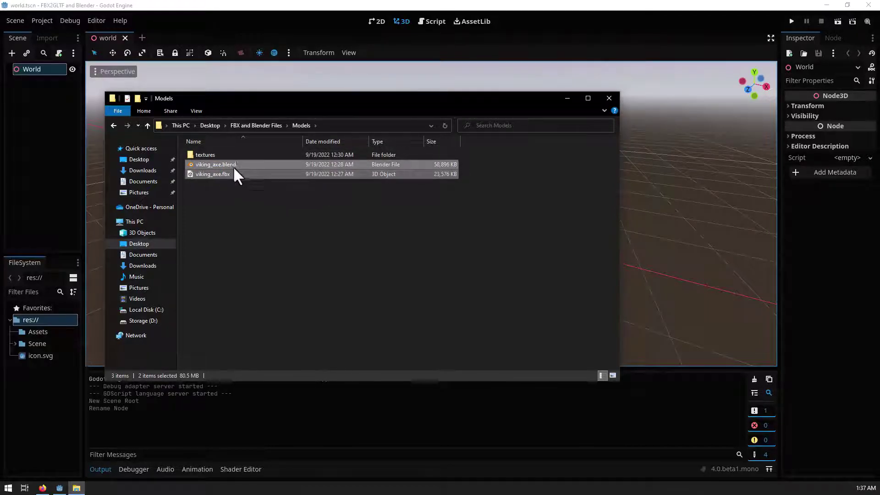
{"action": "left_click_drag", "start_coordinate": [229, 165], "coordinate": [257, 253]}
{"action": "left_click_drag", "start_coordinate": [86, 358], "coordinate": [43, 329]}
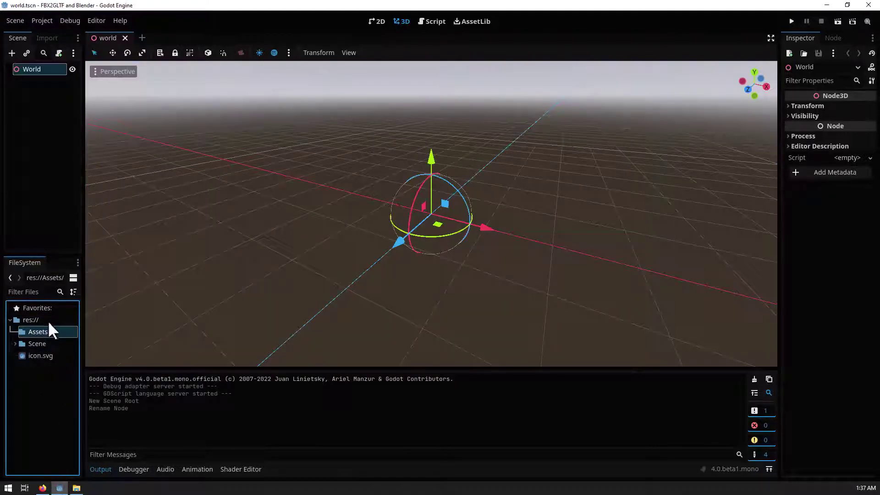
{"action": "left_click", "coordinate": [76, 488]}
{"action": "left_click_drag", "start_coordinate": [232, 167], "coordinate": [34, 329]}
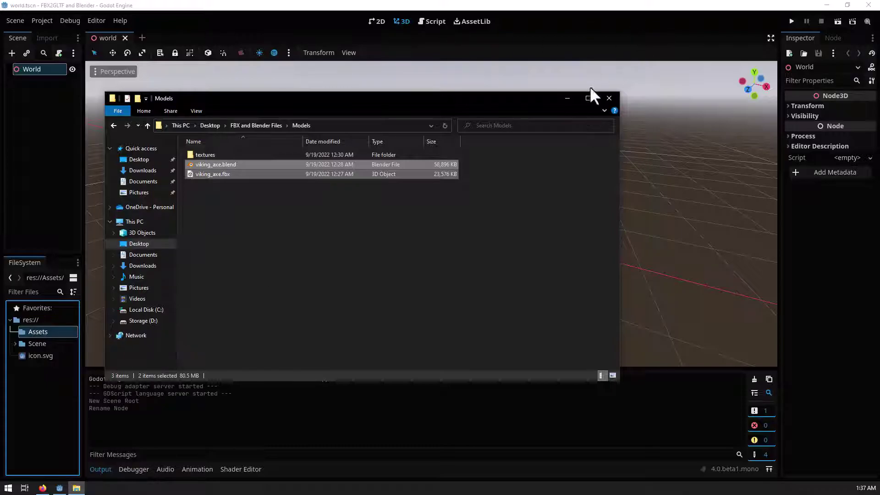
{"action": "left_click", "coordinate": [568, 98]}
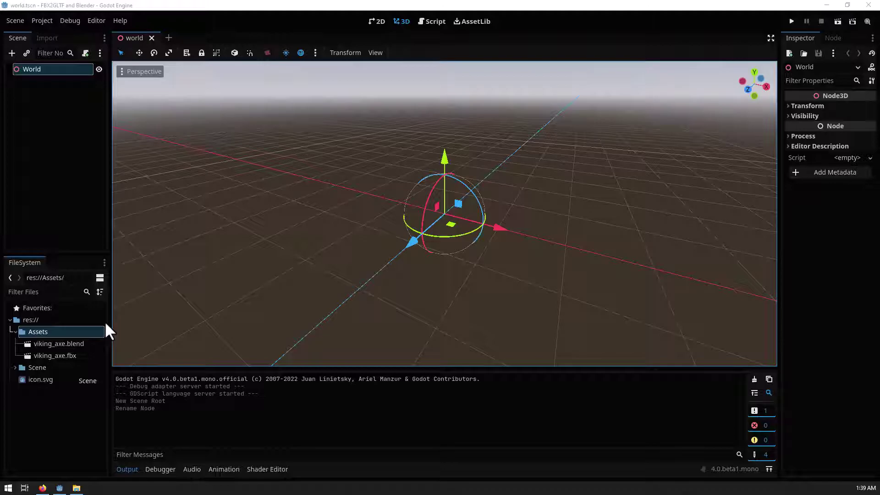
Create a New Inherited Scene from viking_axe.fbx and orbit the viewport to frame the axe
{"action": "left_click", "coordinate": [71, 355]}
{"action": "right_click", "coordinate": [71, 355]}
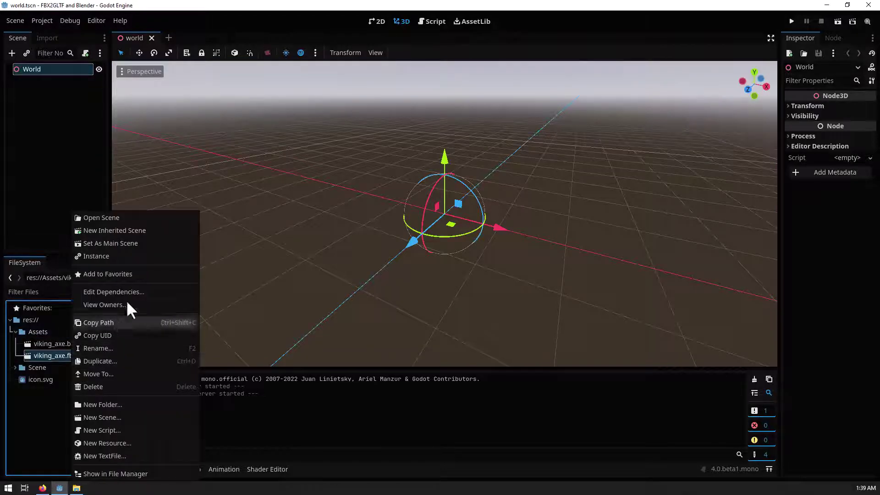
{"action": "left_click", "coordinate": [124, 230]}
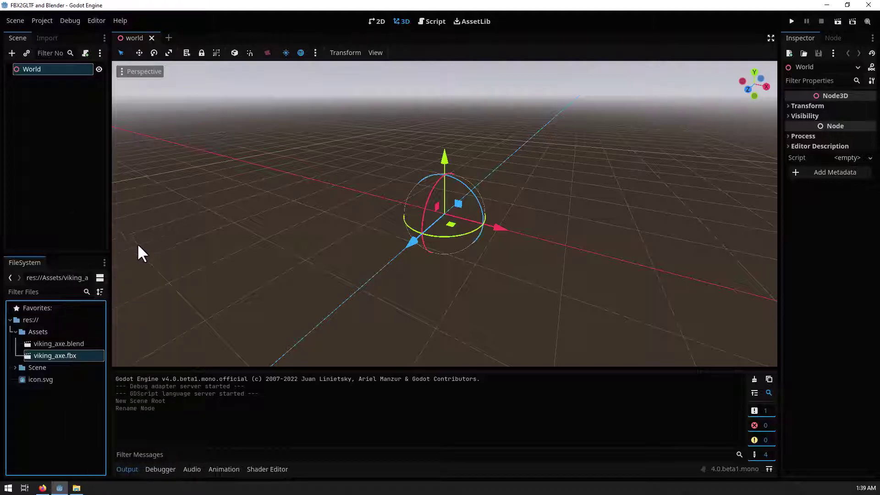
{"action": "scroll", "coordinate": [389, 234], "scroll_direction": "down", "scroll_amount": 5}
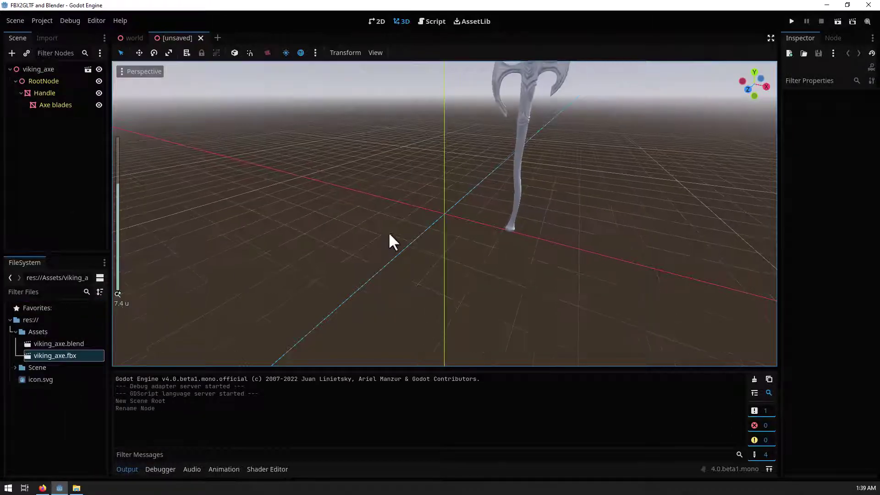
{"action": "middle_click_drag", "start_coordinate": [498, 204], "coordinate": [303, 230]}
{"action": "scroll", "coordinate": [395, 187], "scroll_direction": "up", "scroll_amount": 2}
{"action": "middle_click_drag", "start_coordinate": [395, 187], "coordinate": [431, 239]}
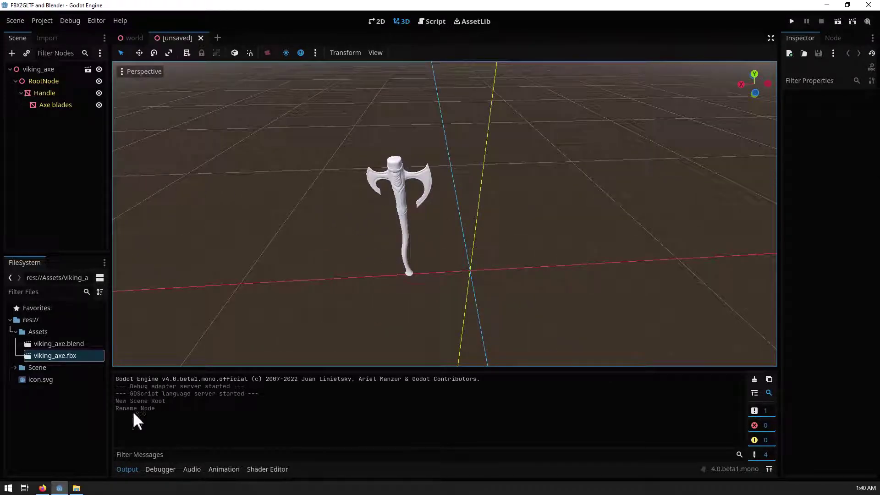
Drag the Viking Axe_01 textures folder from File Explorer into Godot's Assets folder
{"action": "left_click", "coordinate": [82, 489]}
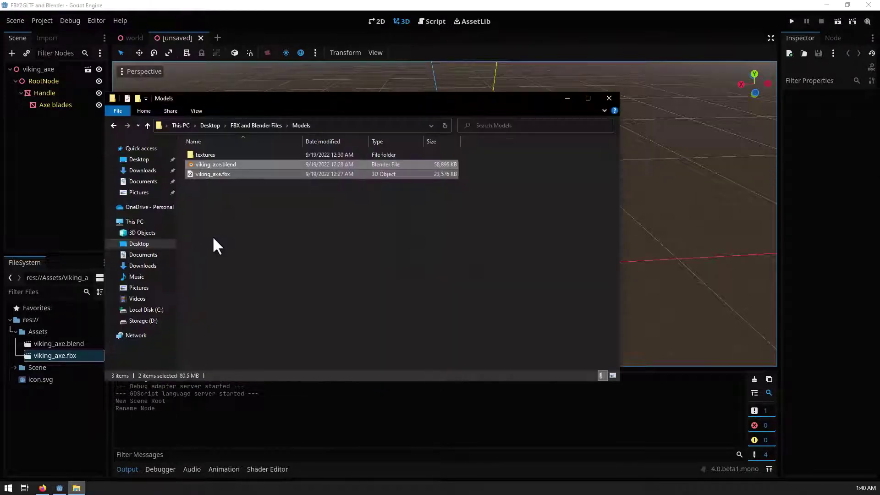
{"action": "double_click", "coordinate": [212, 153]}
{"action": "double_click", "coordinate": [212, 153]}
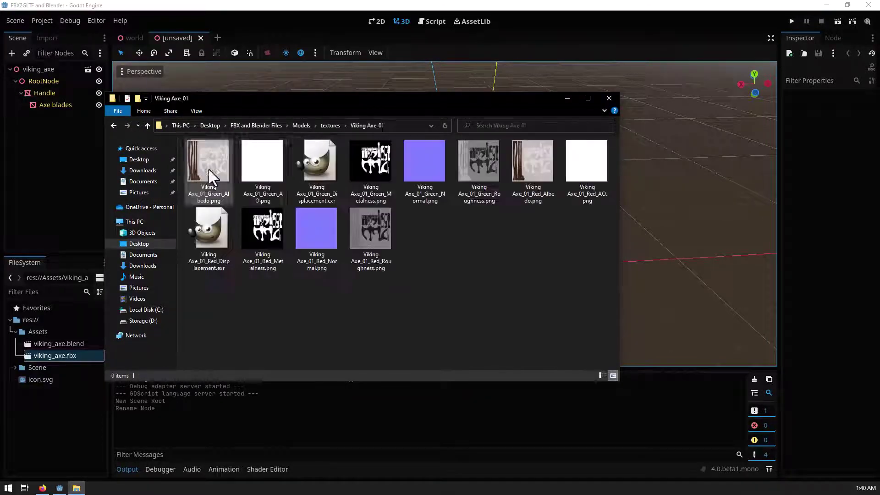
{"action": "key", "text": "BackSpace"}
{"action": "left_click_drag", "start_coordinate": [202, 158], "coordinate": [42, 331]}
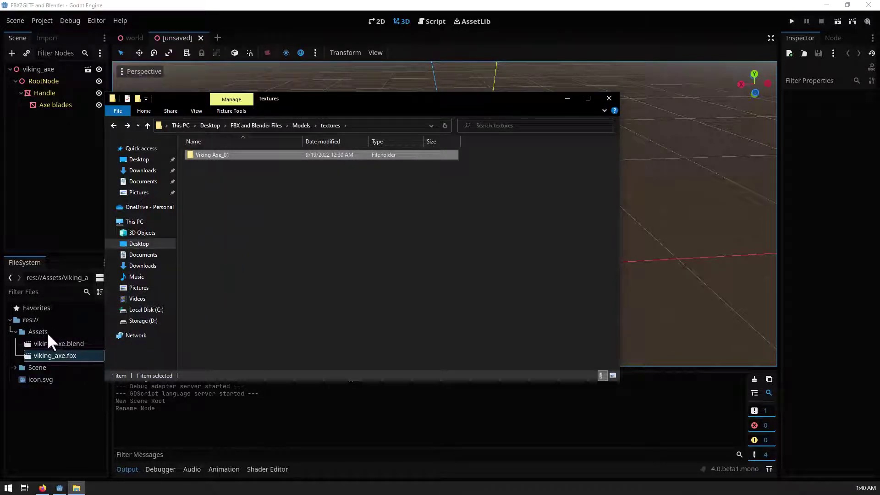
{"action": "left_click", "coordinate": [568, 100]}
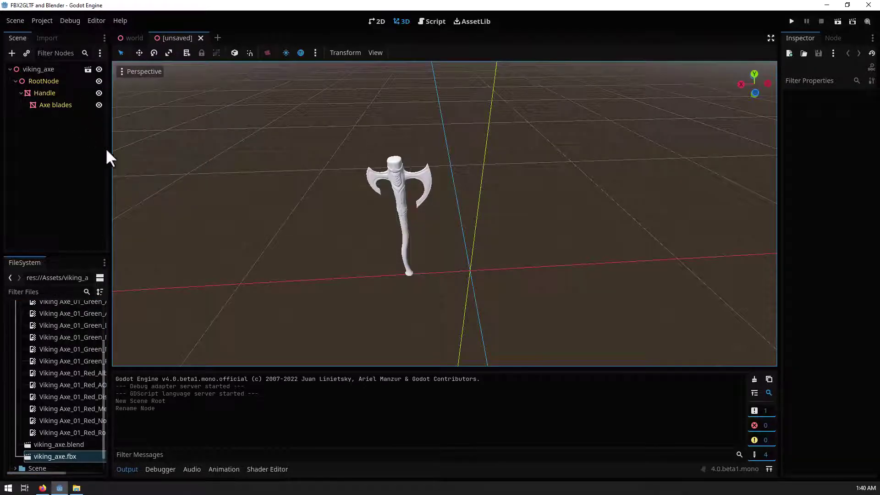
Save the scene as viking_axe.tscn and give Handle a new StandardMaterial3D override
{"action": "key", "text": "ctrl+s"}
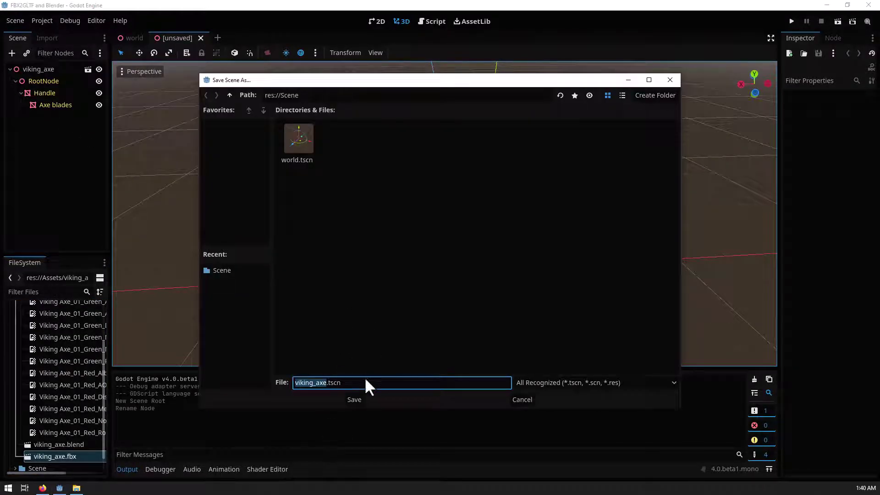
{"action": "left_click", "coordinate": [355, 399]}
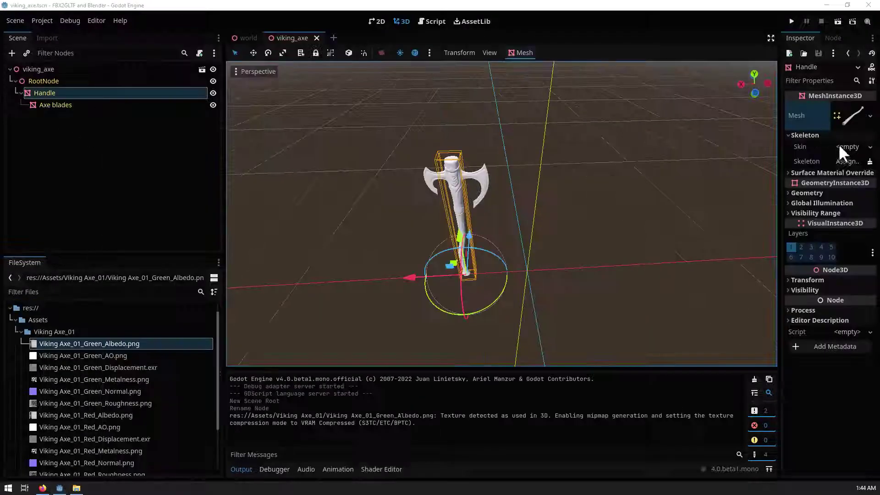
{"action": "left_click", "coordinate": [789, 172]}
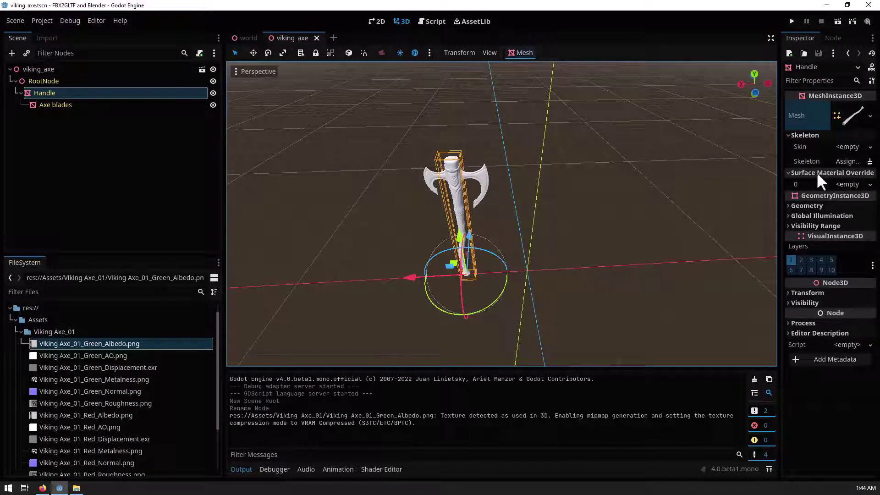
{"action": "left_click", "coordinate": [855, 183]}
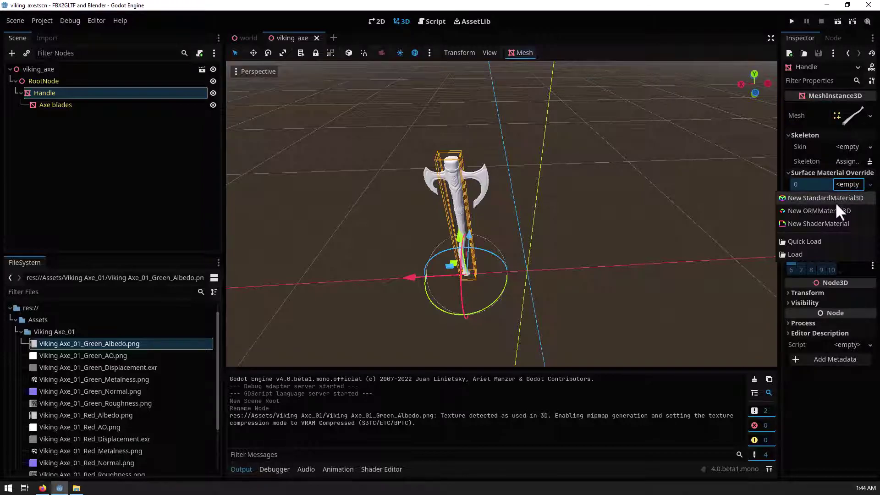
{"action": "left_click", "coordinate": [835, 199]}
{"action": "left_click", "coordinate": [837, 198]}
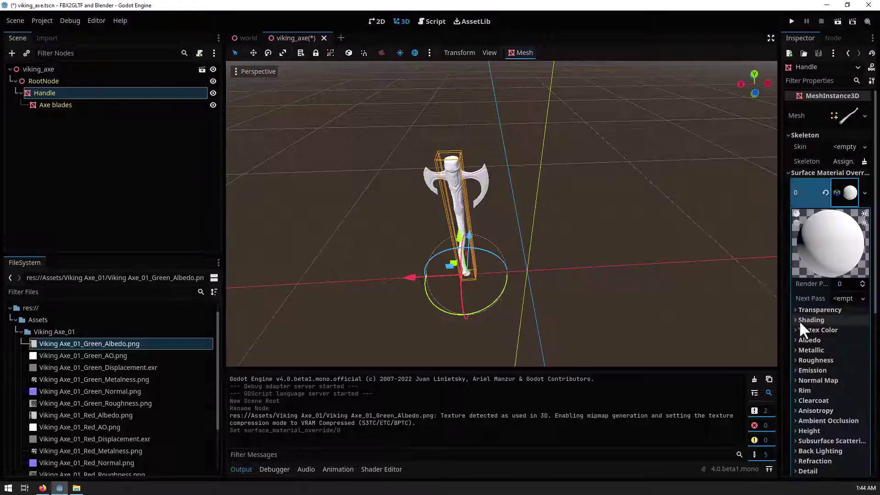
Set the handle material's albedo texture to Viking Axe_01_Green_Albedo.png
{"action": "left_click", "coordinate": [799, 340]}
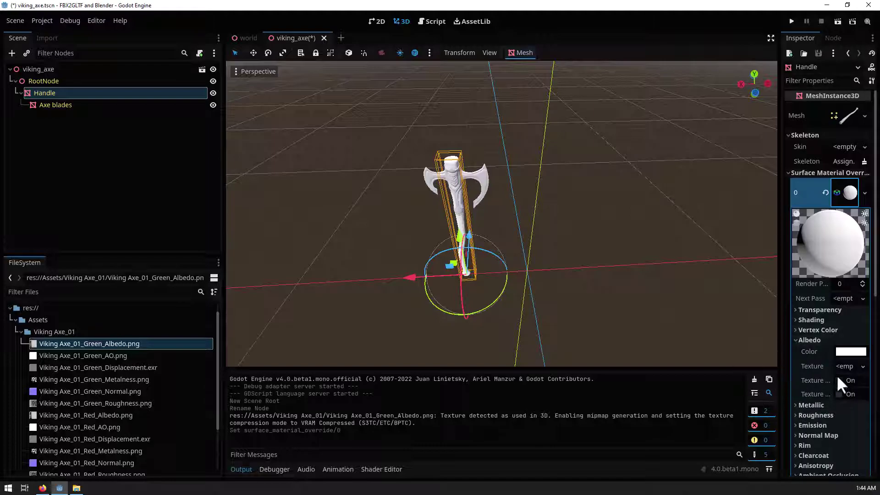
{"action": "left_click_drag", "start_coordinate": [79, 345], "coordinate": [846, 364]}
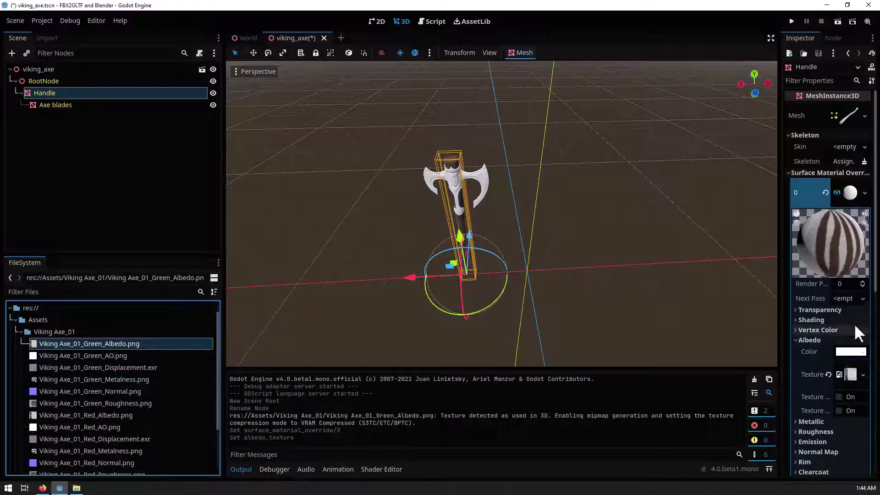
{"action": "scroll", "coordinate": [441, 172], "scroll_direction": "up", "scroll_amount": 2}
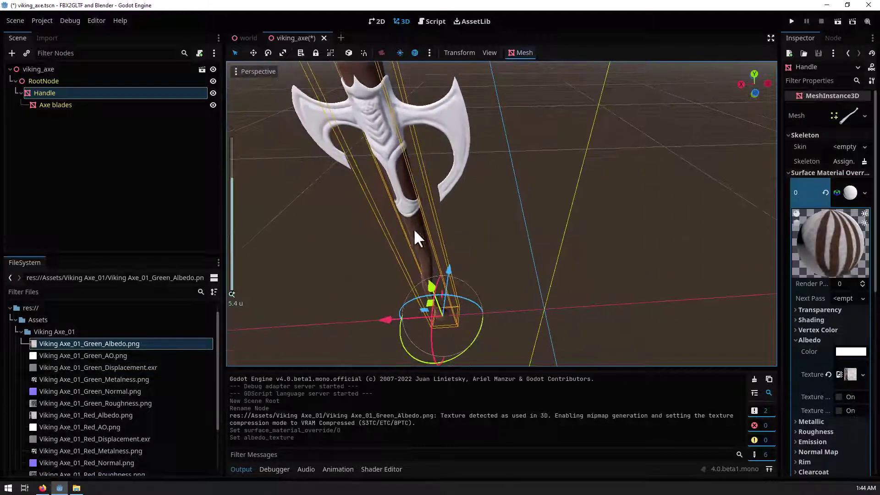
{"action": "middle_click_drag", "start_coordinate": [414, 260], "coordinate": [370, 254]}
{"action": "scroll", "coordinate": [374, 256], "scroll_direction": "down", "scroll_amount": 5}
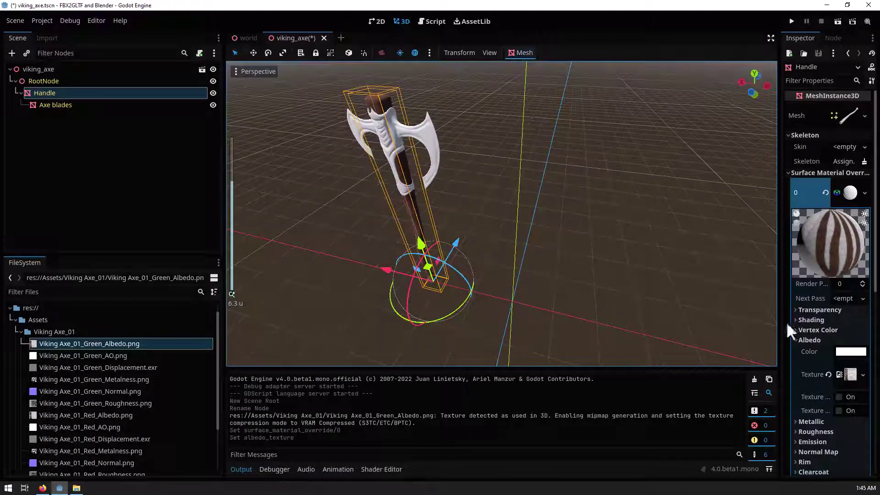
{"action": "scroll", "coordinate": [793, 331], "scroll_direction": "down", "scroll_amount": 4}
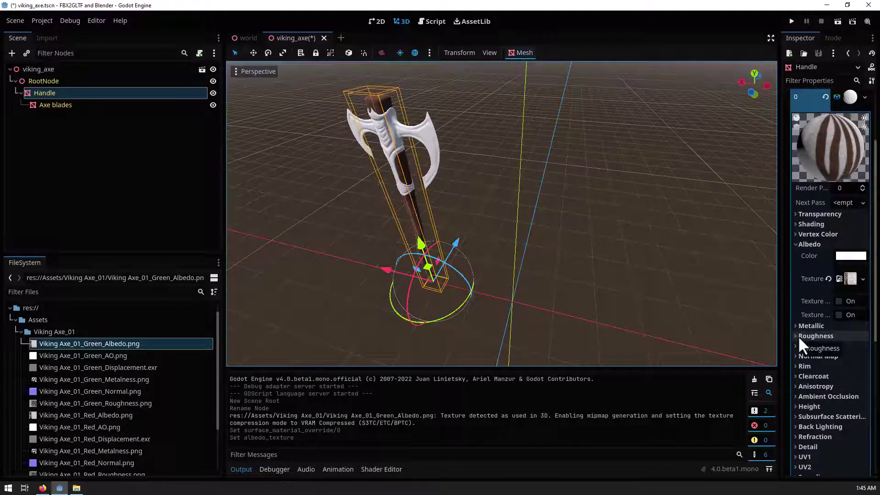
Add Viking Axe_01_Green_Roughness.png as roughness and enable normal mapping with Viking Axe_01_Green_Normal.png
{"action": "left_click", "coordinate": [799, 336]}
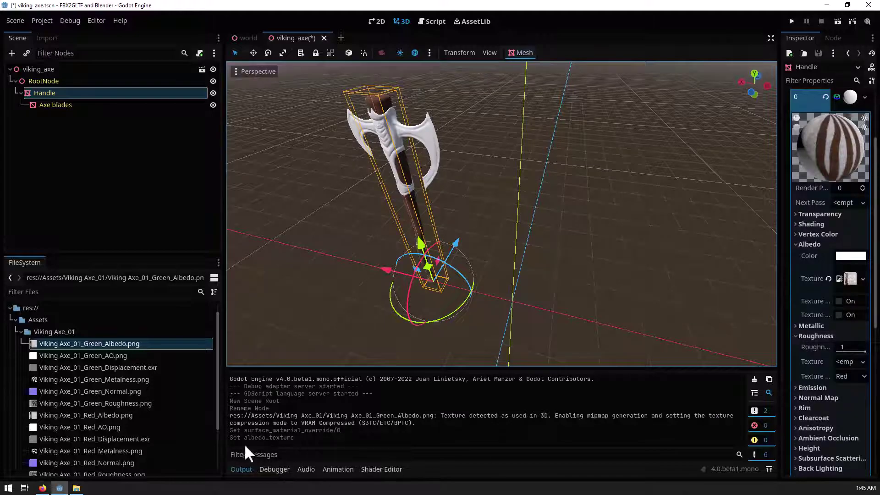
{"action": "left_click_drag", "start_coordinate": [111, 403], "coordinate": [841, 358]}
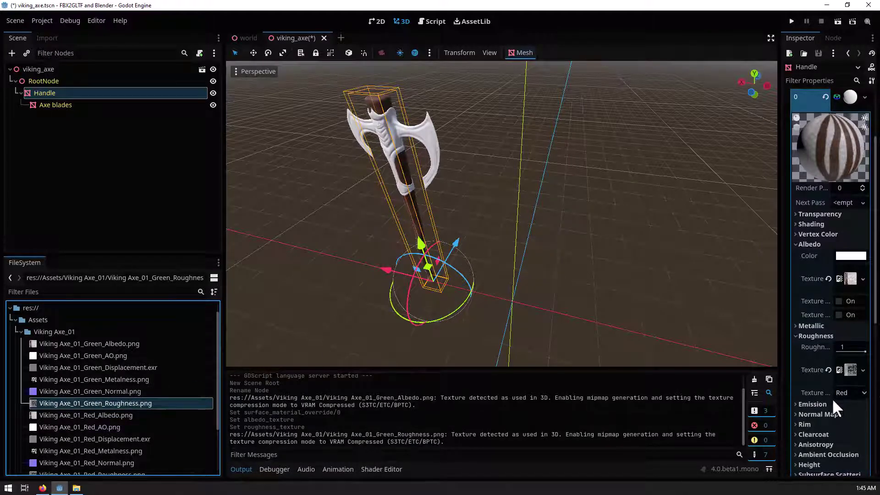
{"action": "scroll", "coordinate": [832, 401], "scroll_direction": "down", "scroll_amount": 2}
{"action": "left_click", "coordinate": [797, 366]}
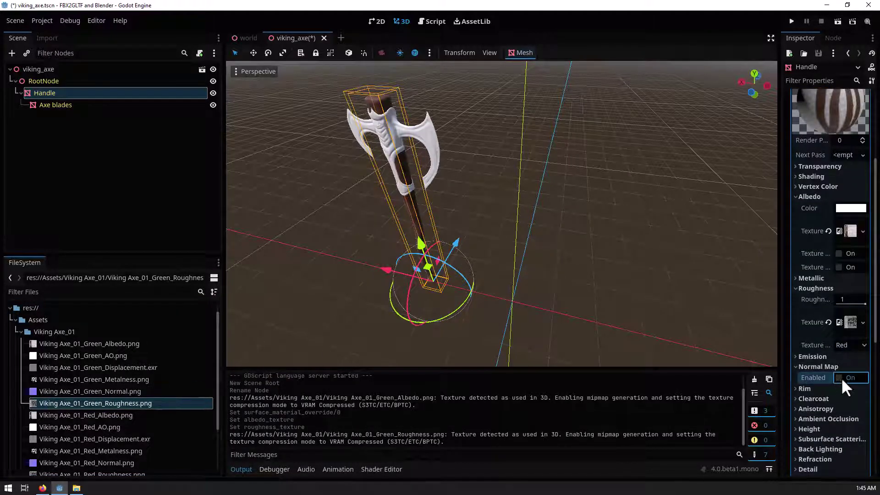
{"action": "left_click", "coordinate": [839, 378]}
{"action": "left_click_drag", "start_coordinate": [71, 392], "coordinate": [839, 405]}
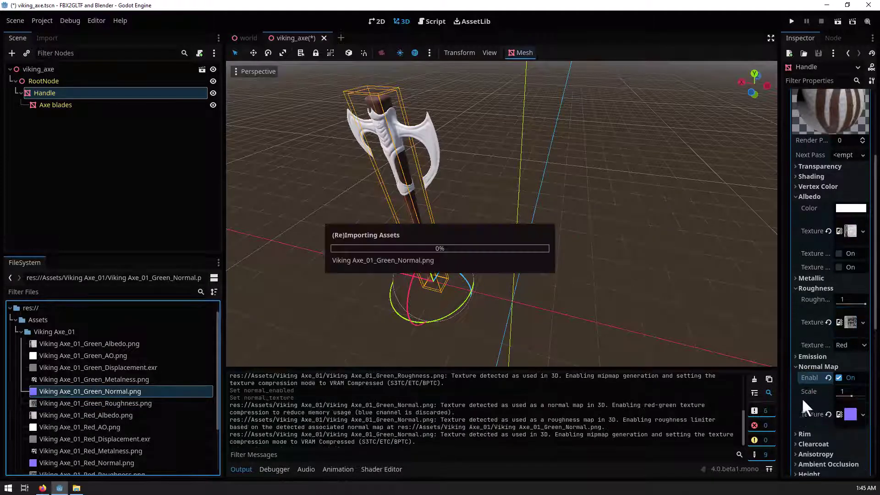
{"action": "left_click", "coordinate": [55, 105]}
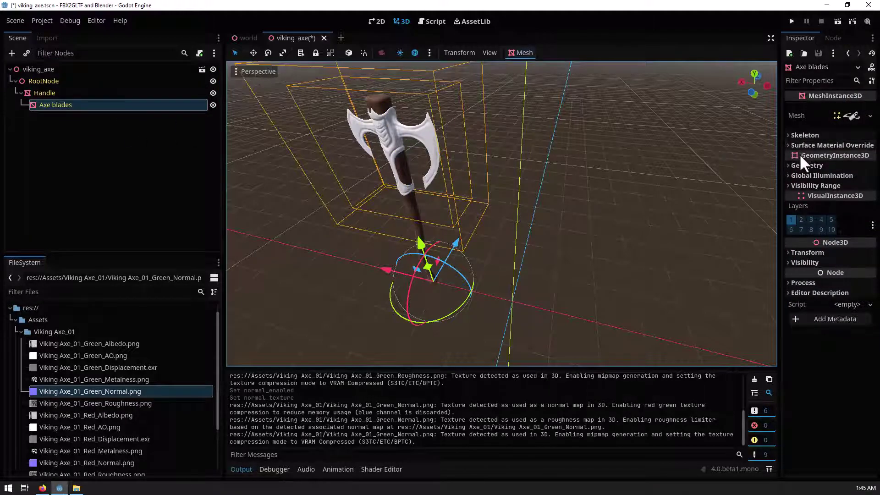
Check the Axe blades' material override choices without changing them, then reselect Handle
{"action": "left_click", "coordinate": [785, 144]}
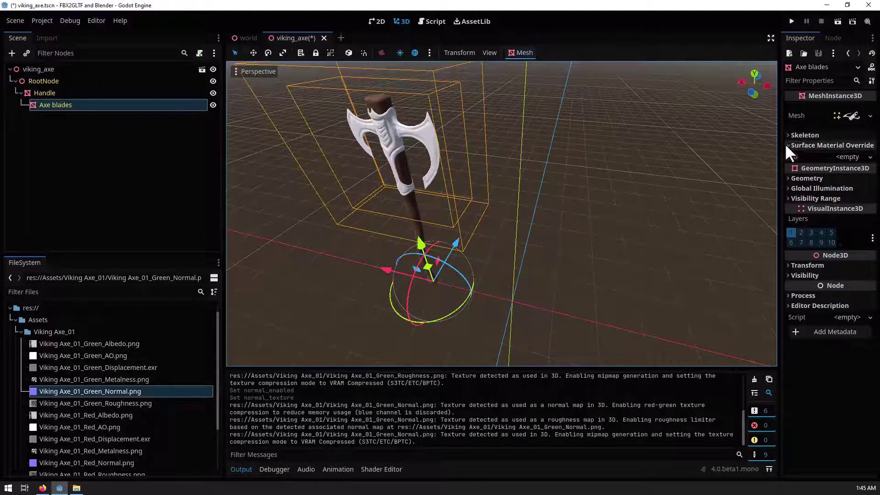
{"action": "left_click", "coordinate": [841, 156]}
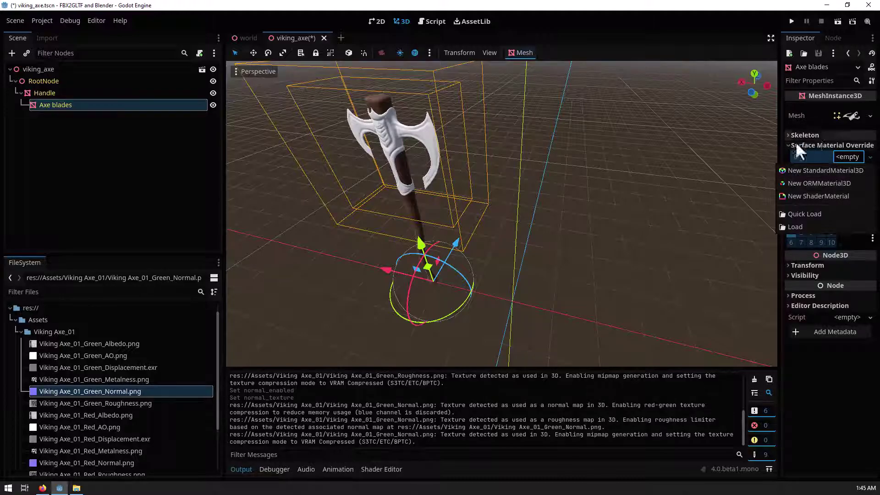
{"action": "left_click", "coordinate": [711, 133]}
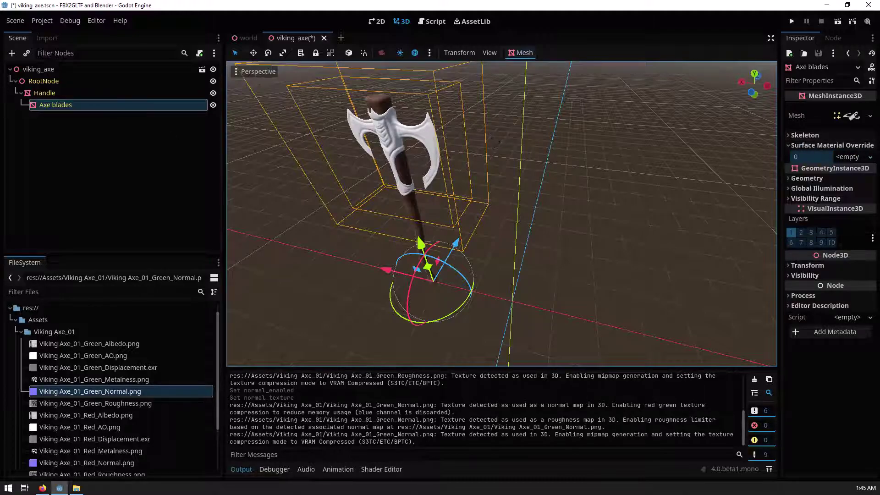
{"action": "left_click", "coordinate": [43, 92]}
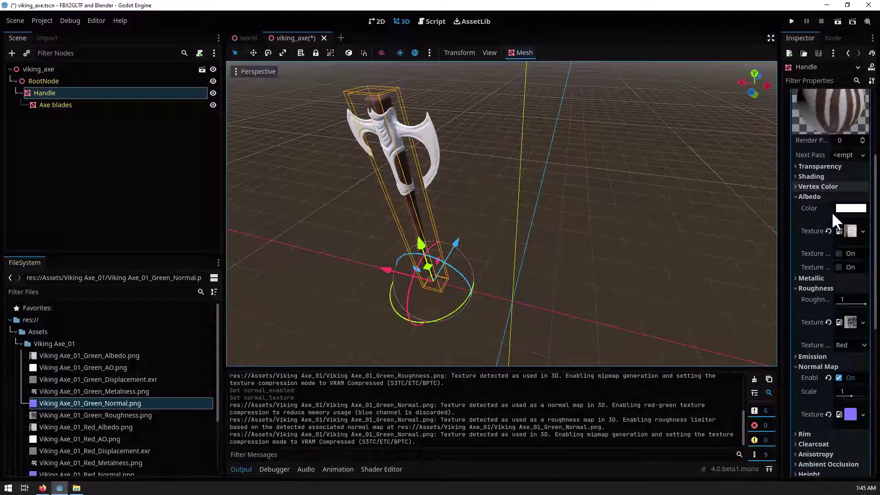
Save the Handle's override material as 'vicking axe materail.tres' in res://Scene
{"action": "scroll", "coordinate": [826, 137], "scroll_direction": "up", "scroll_amount": 4}
{"action": "right_click", "coordinate": [820, 137]}
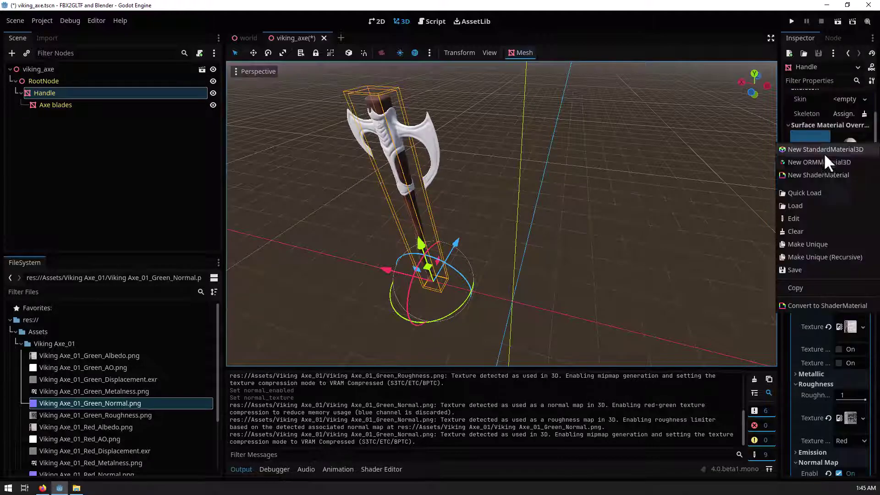
{"action": "left_click", "coordinate": [799, 273]}
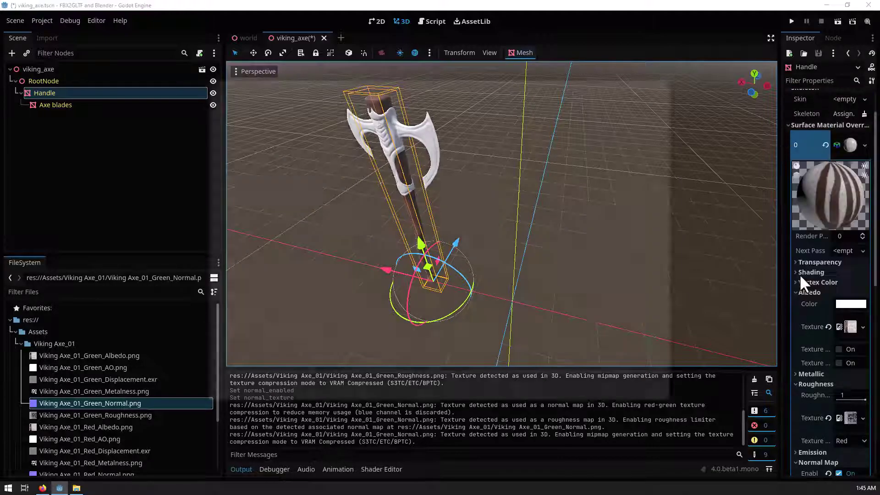
{"action": "key", "text": "BackSpace"}
{"action": "type", "text": "axe"}
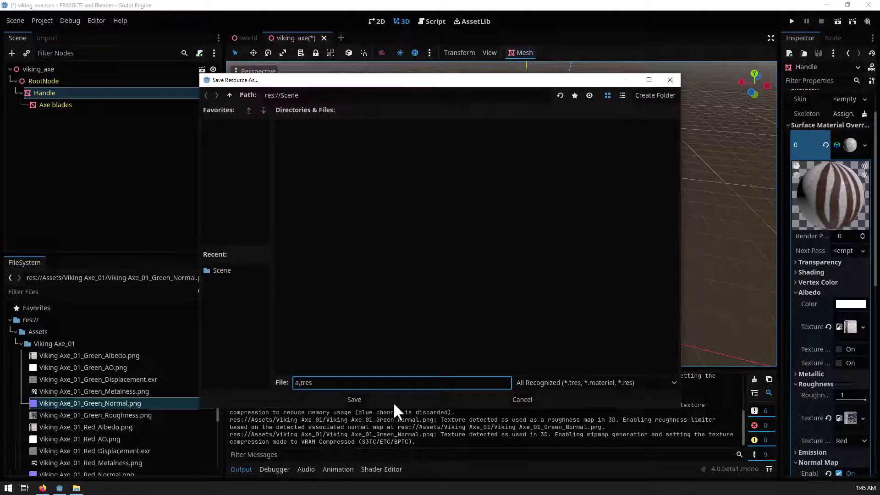
{"action": "key", "text": "BackSpace"}
{"action": "key", "text": "BackSpace"}
{"action": "key", "text": "BackSpace"}
{"action": "type", "text": "vicking axe materai"}
{"action": "key", "text": "Return"}
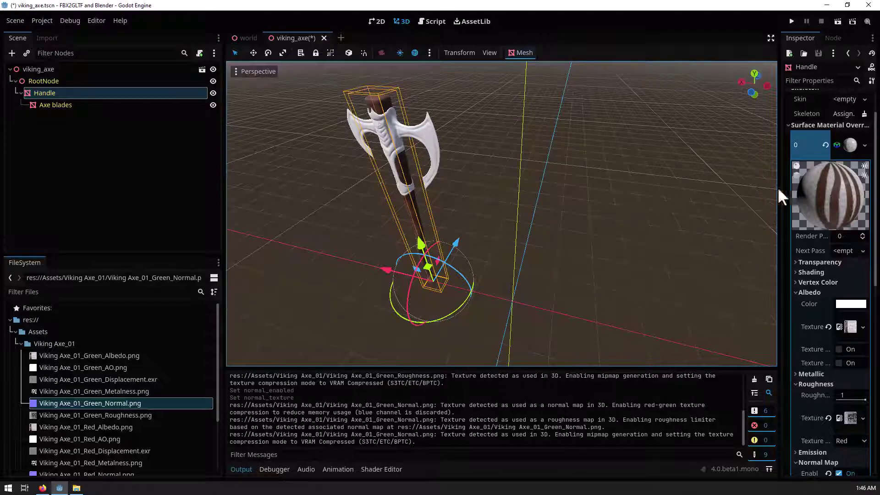
{"action": "scroll", "coordinate": [51, 363], "scroll_direction": "down", "scroll_amount": 3}
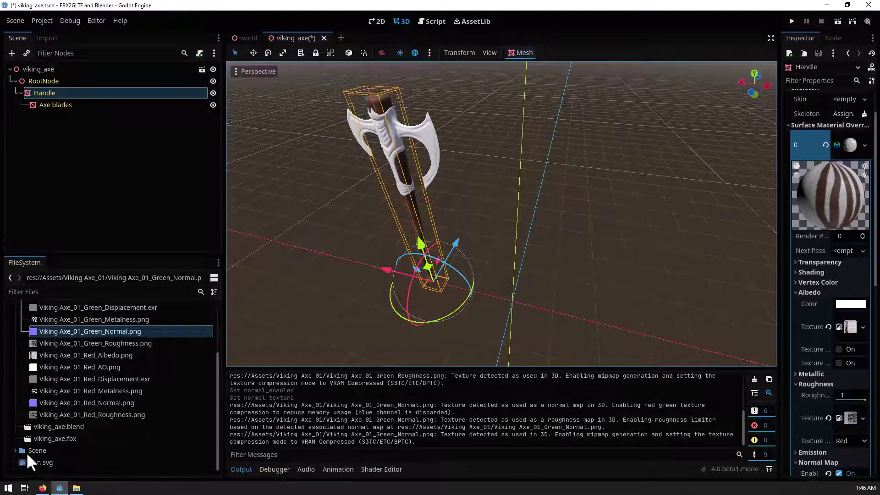
{"action": "scroll", "coordinate": [41, 411], "scroll_direction": "up", "scroll_amount": 3}
{"action": "scroll", "coordinate": [36, 348], "scroll_direction": "down", "scroll_amount": 3}
{"action": "scroll", "coordinate": [55, 427], "scroll_direction": "up", "scroll_amount": 6}
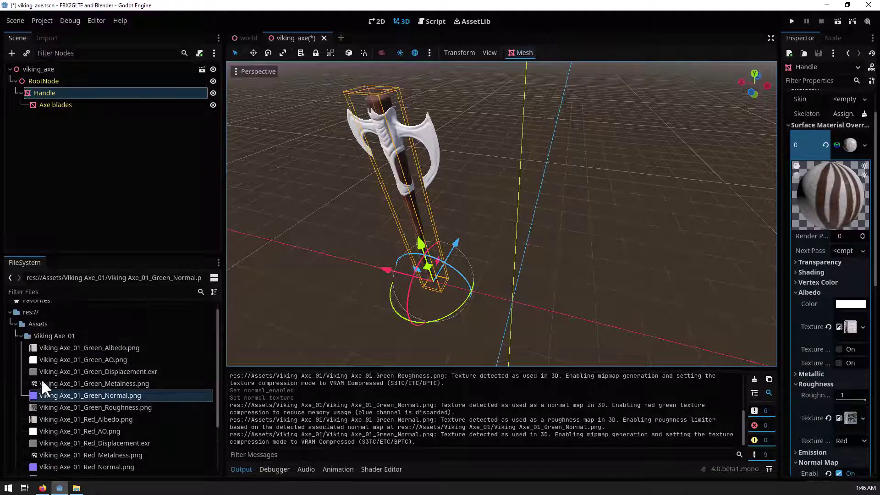
Assign vicking axe materail.tres to the Axe blades' override slot 0 and save viking_axe.tscn
{"action": "left_click", "coordinate": [68, 392]}
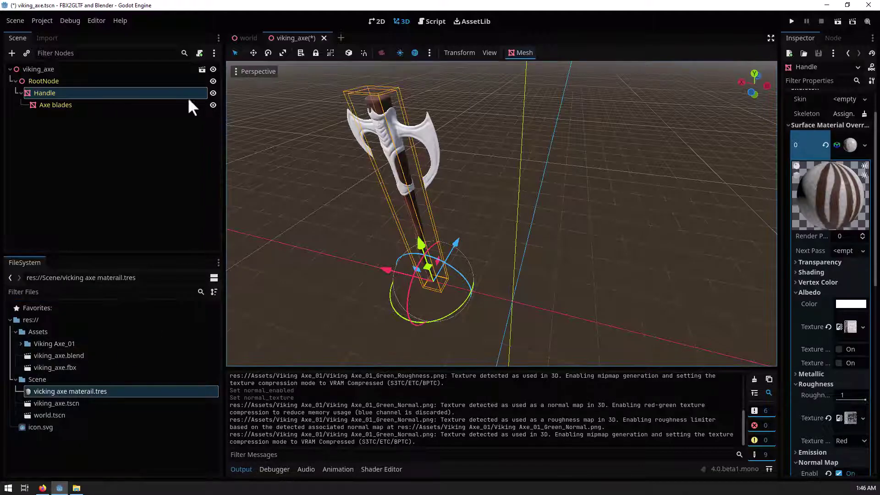
{"action": "left_click", "coordinate": [74, 106]}
{"action": "left_click_drag", "start_coordinate": [55, 390], "coordinate": [846, 154]}
{"action": "middle_click_drag", "start_coordinate": [400, 176], "coordinate": [443, 193]}
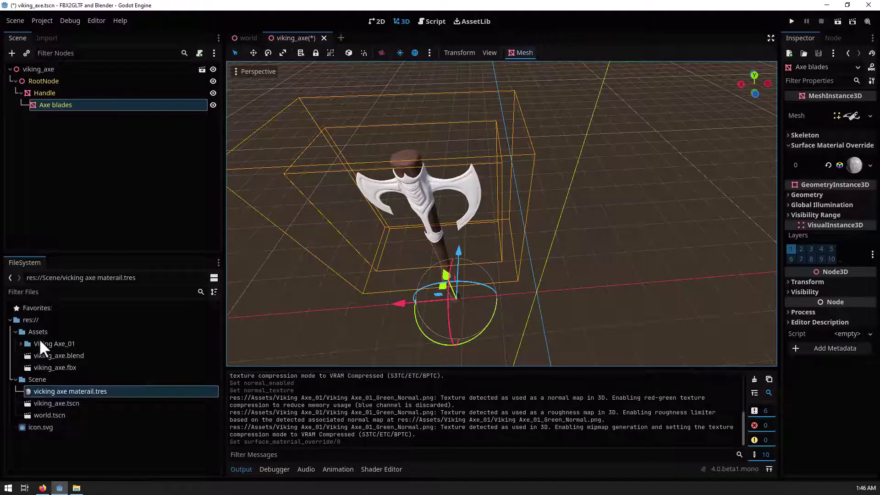
{"action": "left_click", "coordinate": [15, 380]}
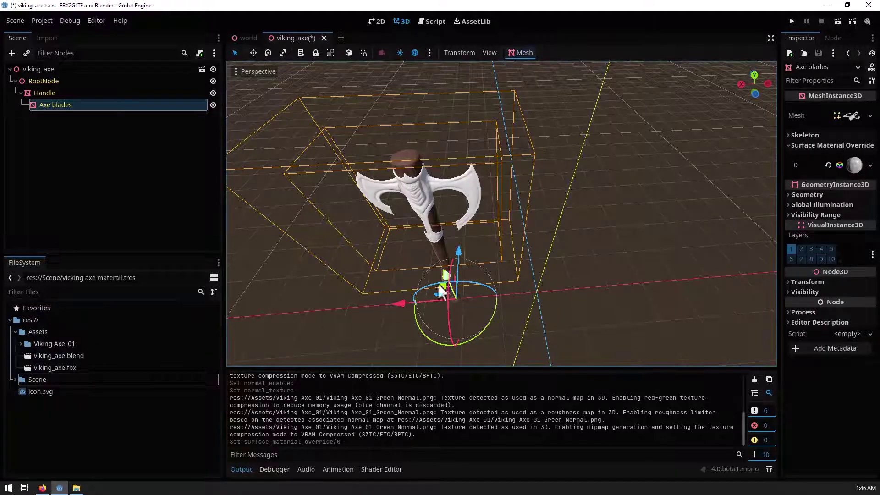
{"action": "middle_click_drag", "start_coordinate": [420, 199], "coordinate": [424, 233]}
{"action": "key", "text": "ctrl+s"}
{"action": "middle_click_drag", "start_coordinate": [537, 202], "coordinate": [312, 107]}
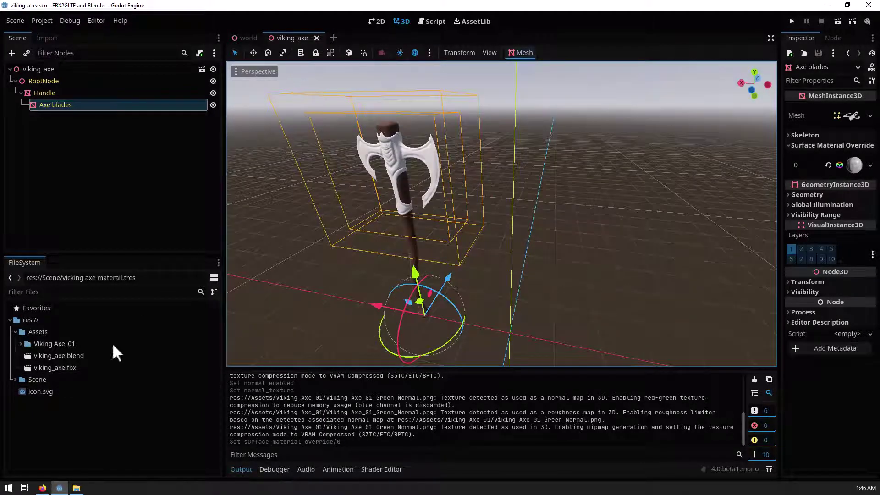
Create a New Inherited Scene from viking_axe.blend and orbit around the imported scene
{"action": "left_click", "coordinate": [77, 355]}
{"action": "right_click", "coordinate": [76, 355]}
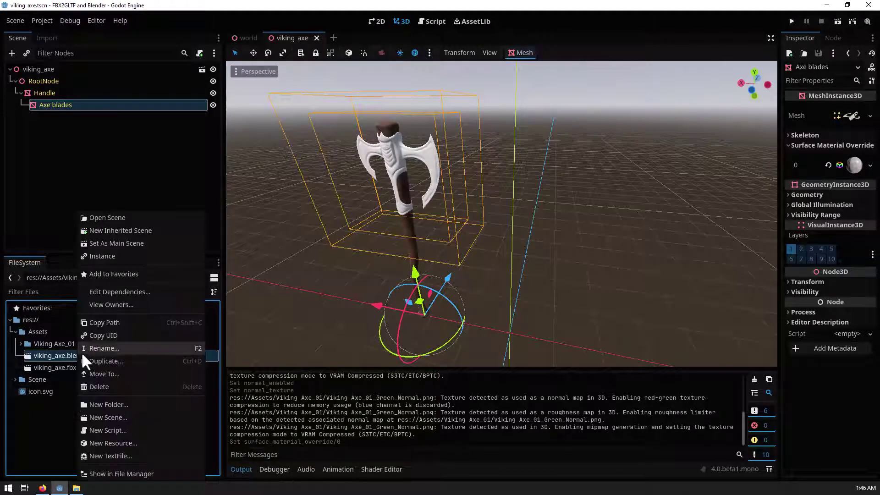
{"action": "left_click", "coordinate": [124, 232]}
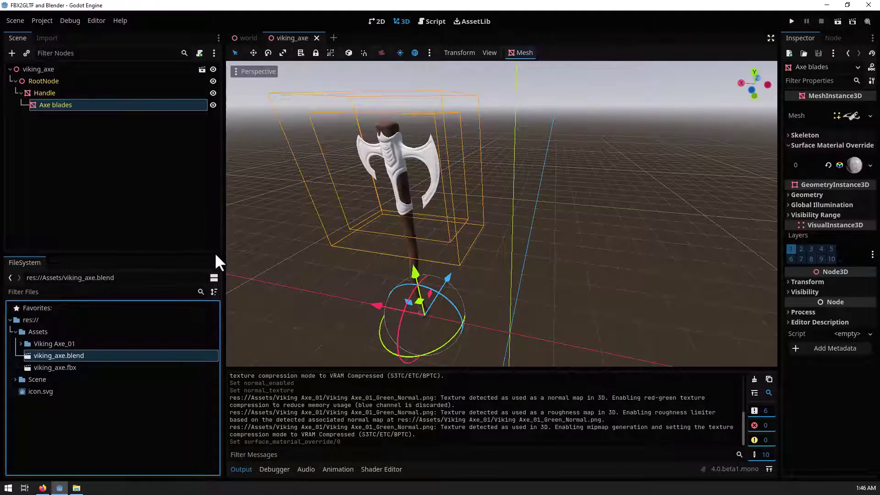
{"action": "middle_click_drag", "start_coordinate": [496, 271], "coordinate": [648, 213]}
{"action": "scroll", "coordinate": [523, 206], "scroll_direction": "down", "scroll_amount": 5}
{"action": "middle_click_drag", "start_coordinate": [505, 226], "coordinate": [496, 150]}
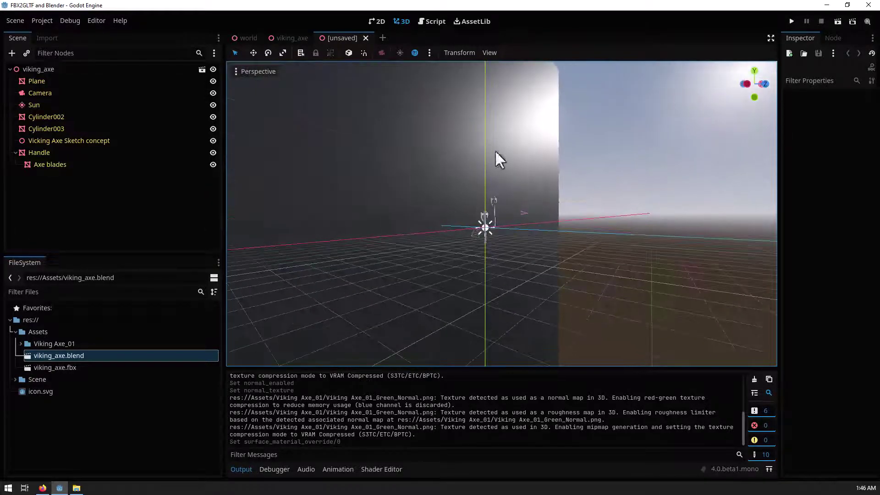
{"action": "middle_click_drag", "start_coordinate": [410, 180], "coordinate": [314, 202]}
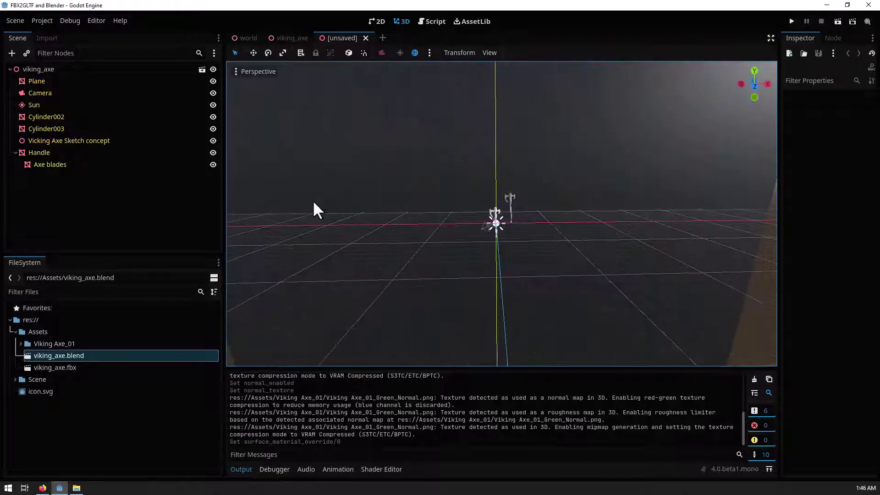
Hide the Sketch, Cylinder003, Cylinder002, Sun, Camera and Plane nodes
{"action": "left_click", "coordinate": [212, 141]}
{"action": "left_click", "coordinate": [211, 128]}
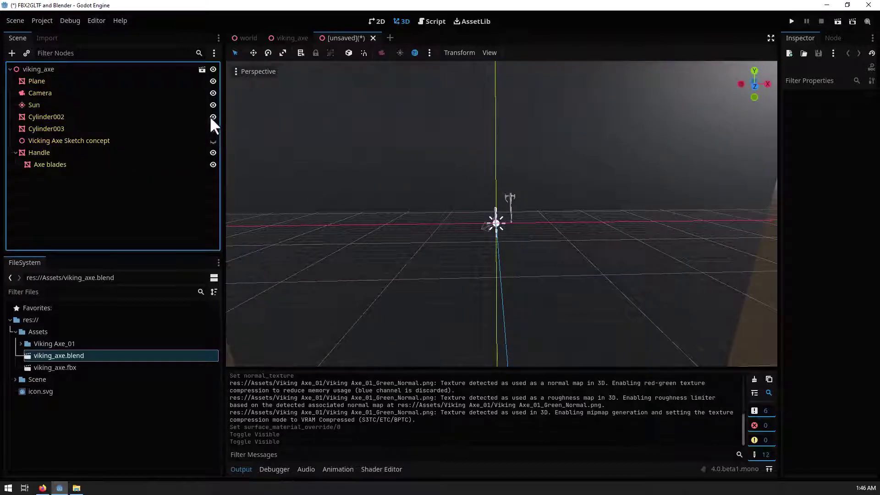
{"action": "left_click", "coordinate": [212, 117]}
{"action": "left_click", "coordinate": [212, 105]}
{"action": "left_click", "coordinate": [212, 93]}
{"action": "left_click", "coordinate": [213, 82]}
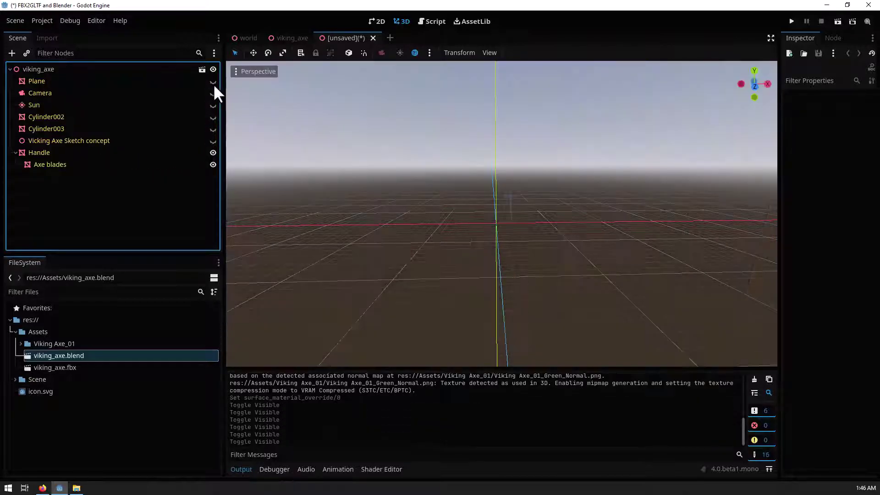
{"action": "middle_click_drag", "start_coordinate": [514, 255], "coordinate": [564, 198]}
Apply vicking axe materail.tres as the surface material override on Handle and Axe blades
{"action": "left_click", "coordinate": [447, 207]}
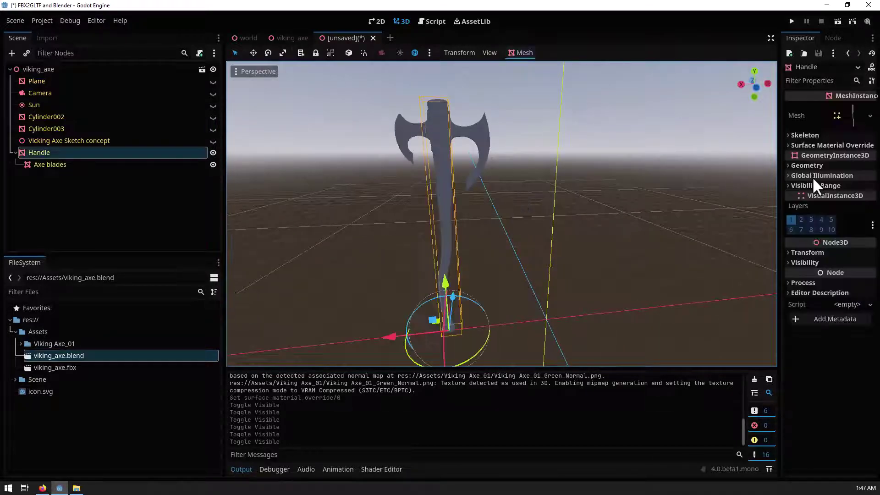
{"action": "left_click", "coordinate": [788, 144]}
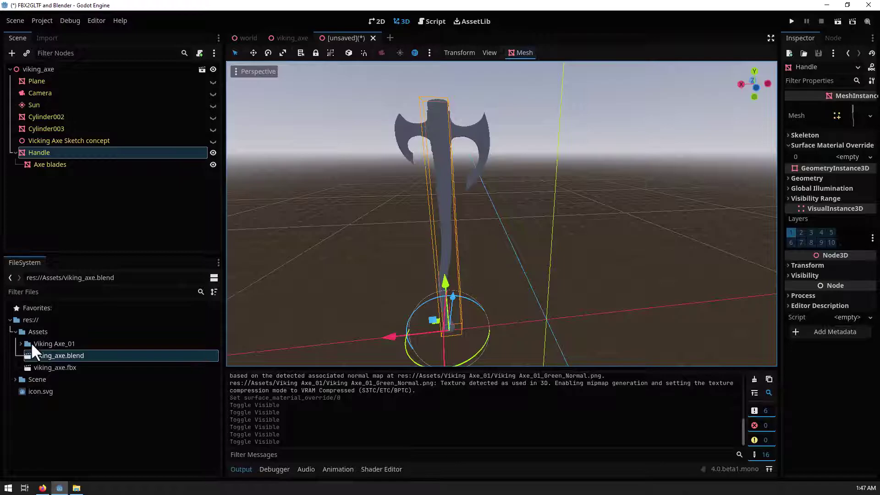
{"action": "left_click", "coordinate": [15, 380]}
{"action": "left_click_drag", "start_coordinate": [45, 392], "coordinate": [840, 156]}
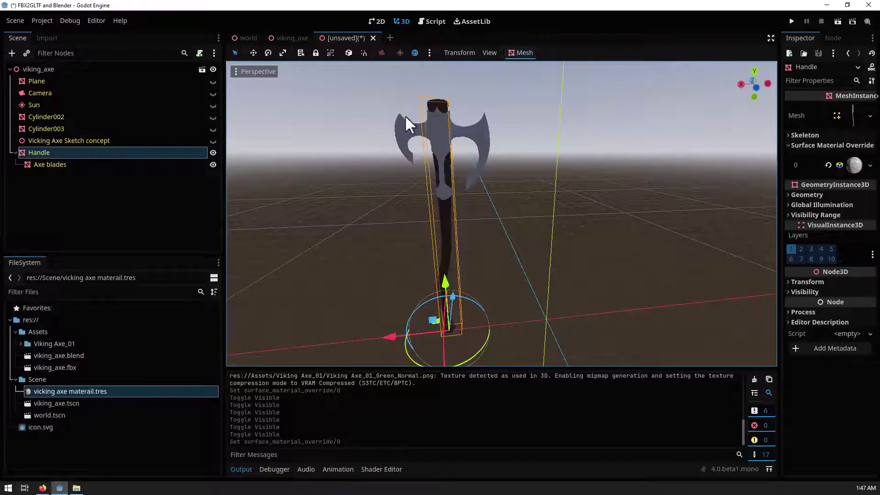
{"action": "left_click", "coordinate": [50, 165]}
{"action": "left_click_drag", "start_coordinate": [38, 392], "coordinate": [788, 141]}
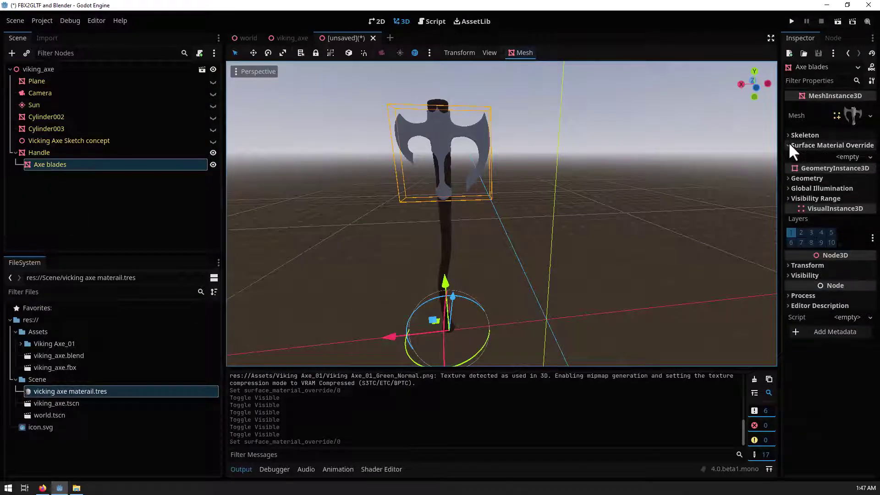
{"action": "left_click_drag", "start_coordinate": [25, 393], "coordinate": [841, 165]}
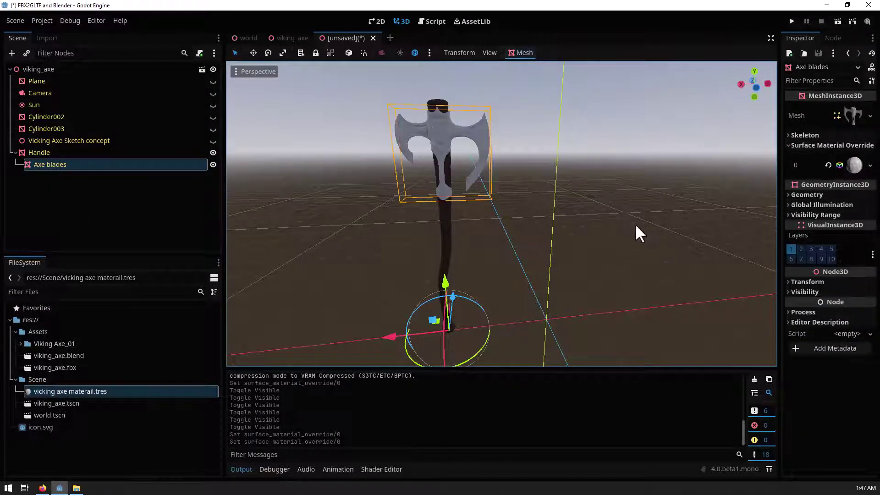
Save the scene, appending _blend to the suggested name to make viking_axe_blend.tscn
{"action": "key", "text": "ctrl+s"}
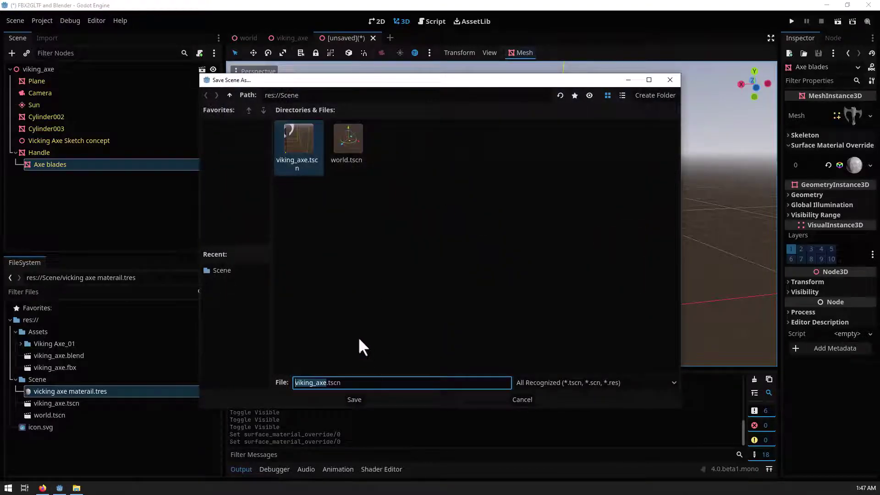
{"action": "left_click", "coordinate": [328, 385]}
{"action": "type", "text": "_blend"}
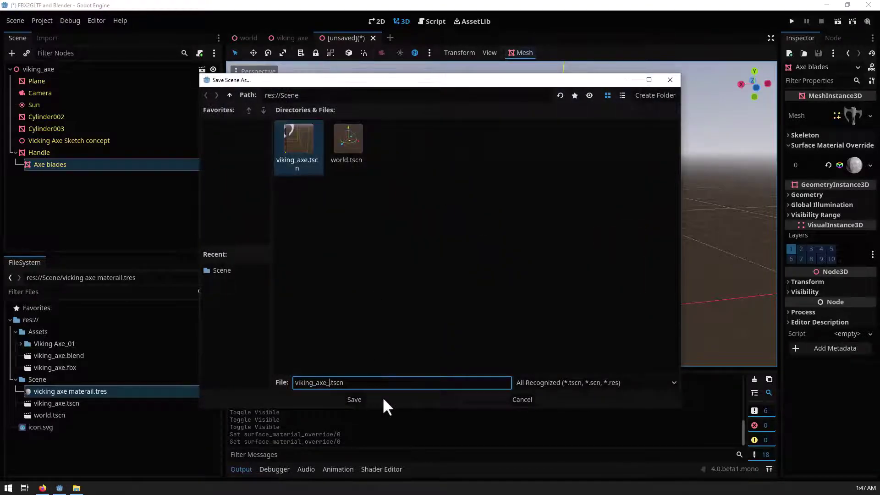
{"action": "left_click", "coordinate": [359, 397]}
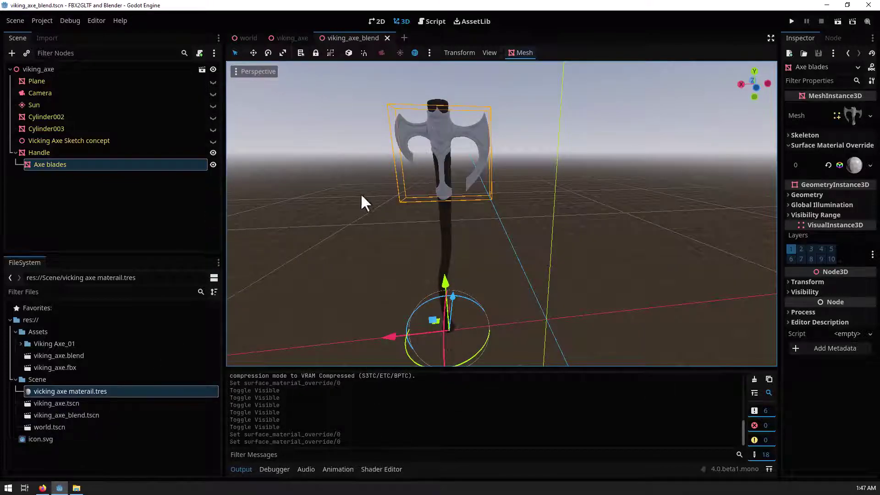
{"action": "left_click", "coordinate": [81, 415]}
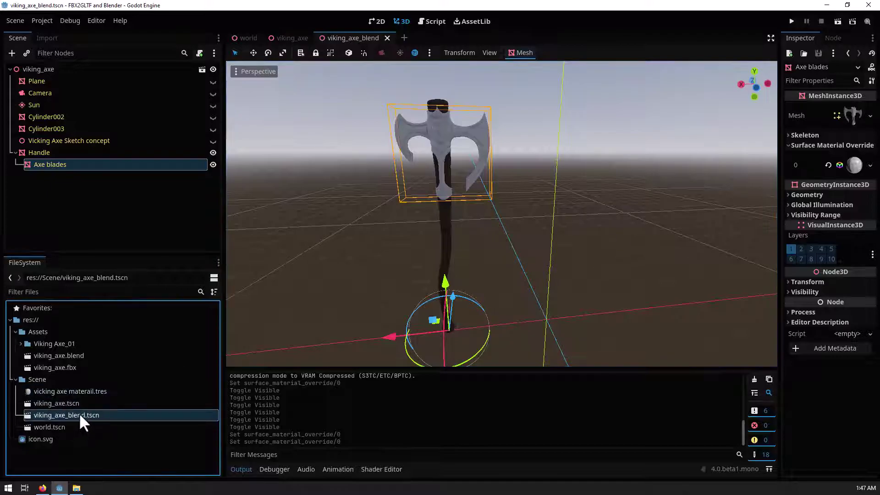